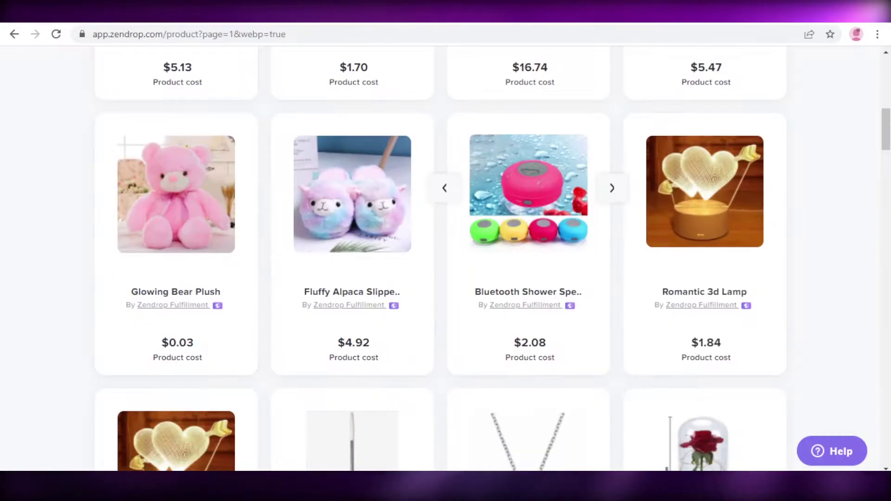
Browse the Zendrop product catalogue, including its category tiles, filters and newest listings.
scroll(867, 308, up, 10)
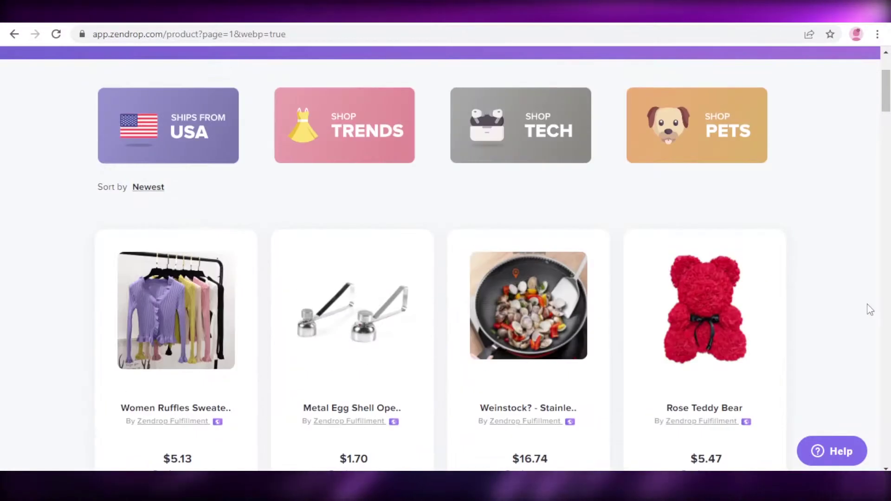
scroll(814, 244, down, 6)
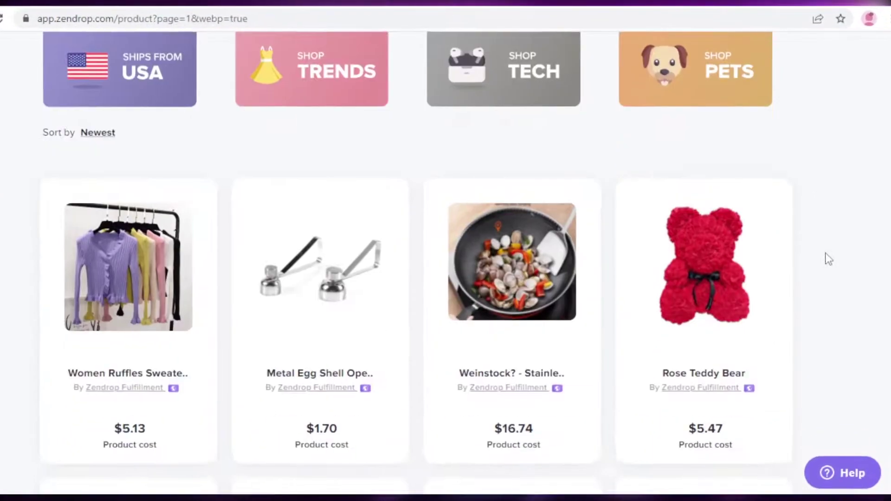
scroll(818, 271, up, 6)
scroll(796, 324, down, 1)
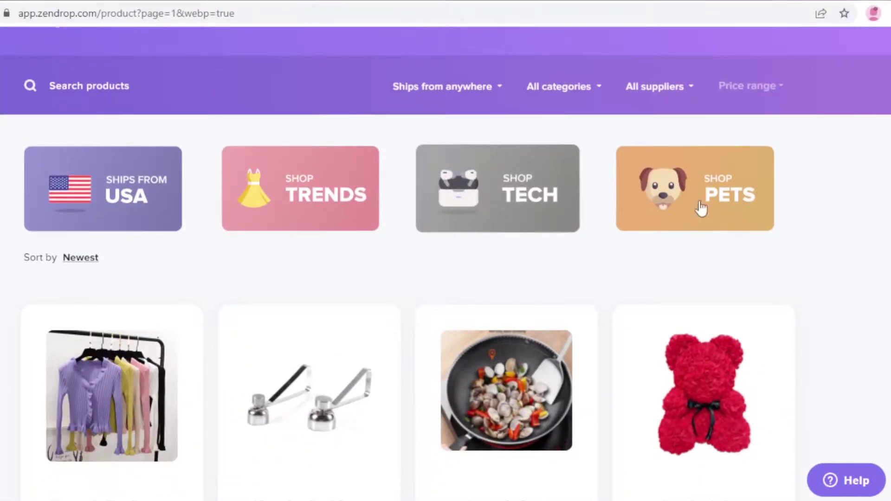
scroll(701, 208, up, 2)
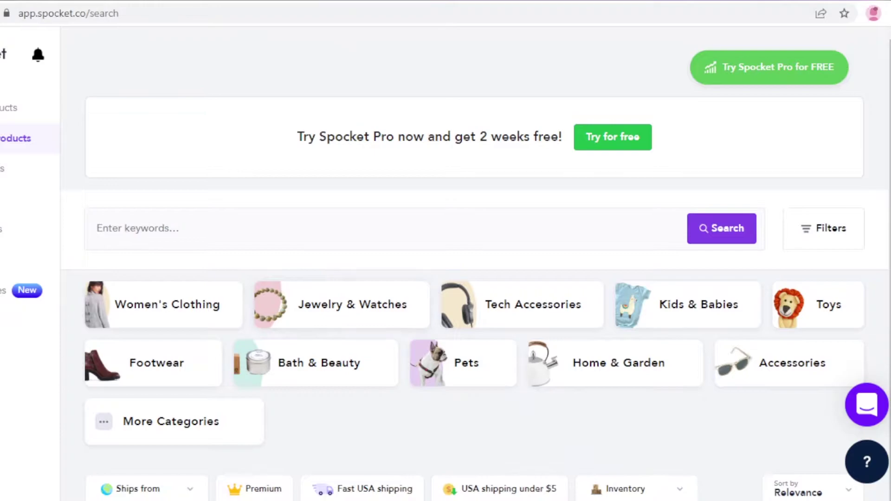
Switch to Spocket and examine its product categories, filters, listing costs and shipping times.
scroll(473, 263, down, 1)
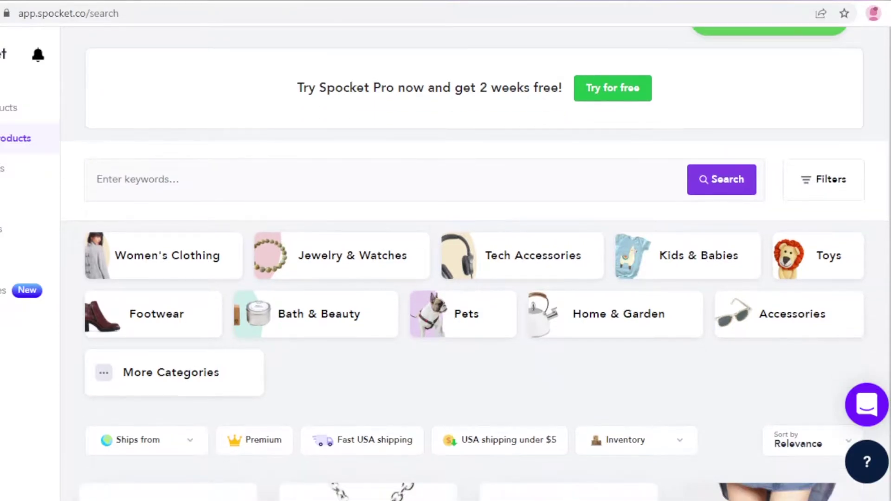
scroll(473, 264, down, 4)
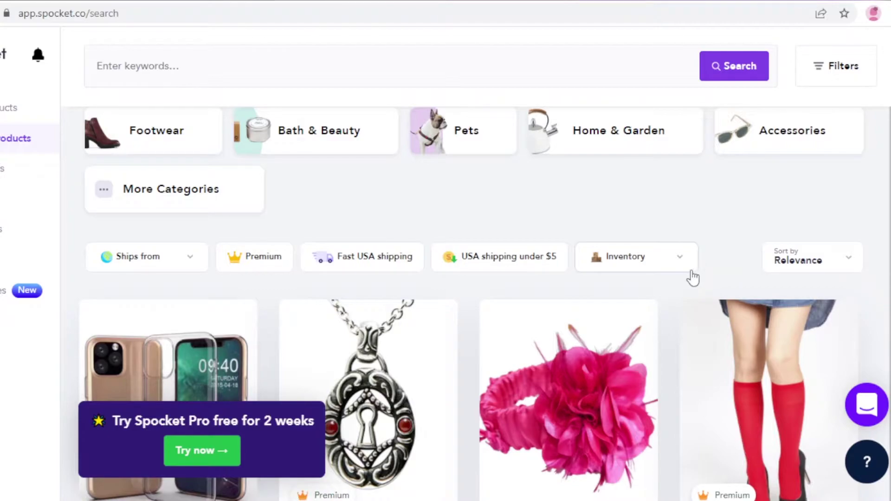
scroll(680, 255, up, 3)
scroll(680, 255, down, 4)
scroll(667, 253, down, 3)
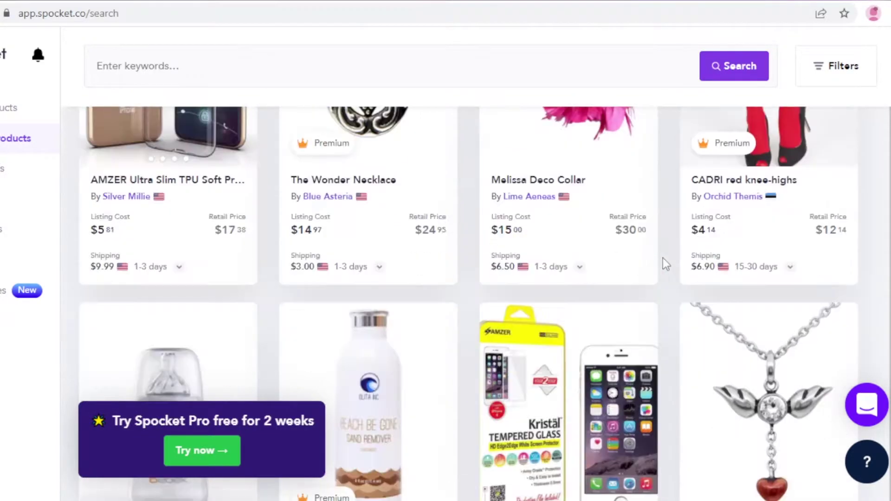
mouse_move(636, 296)
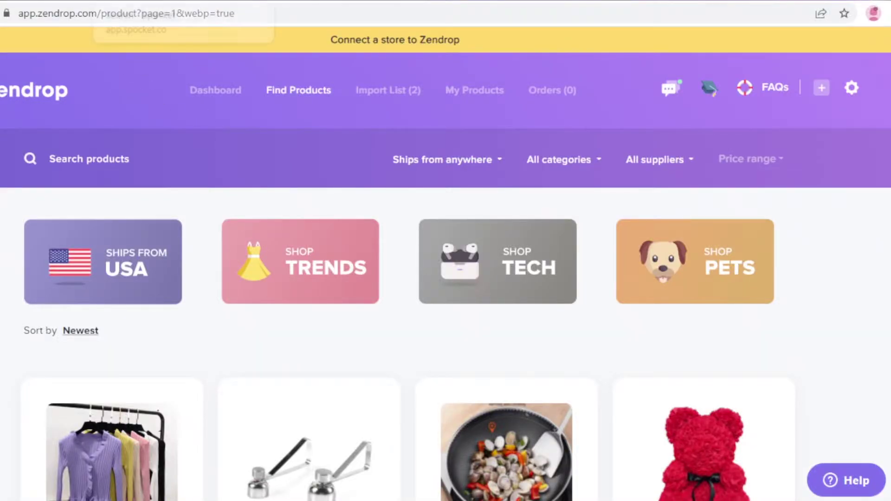
Compare the Spocket search page with Zendrop's Find Products page by alternating between the two sites.
click(149, 2)
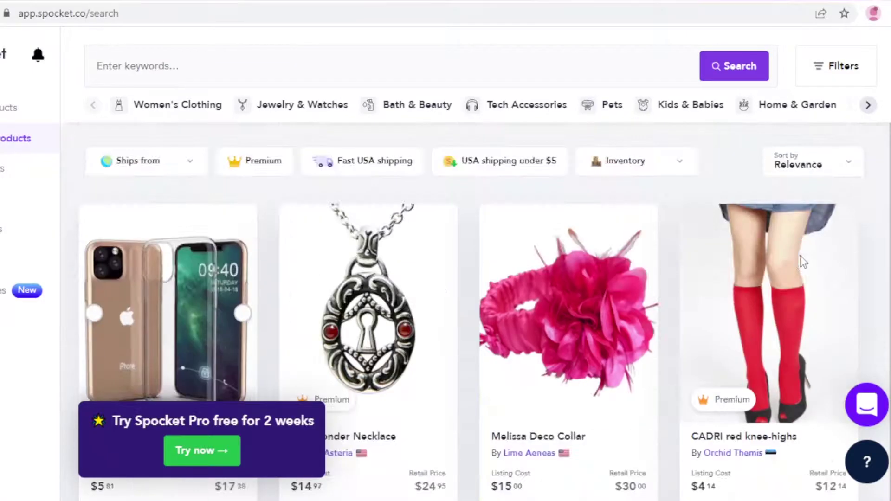
scroll(803, 262, up, 6)
click(166, 2)
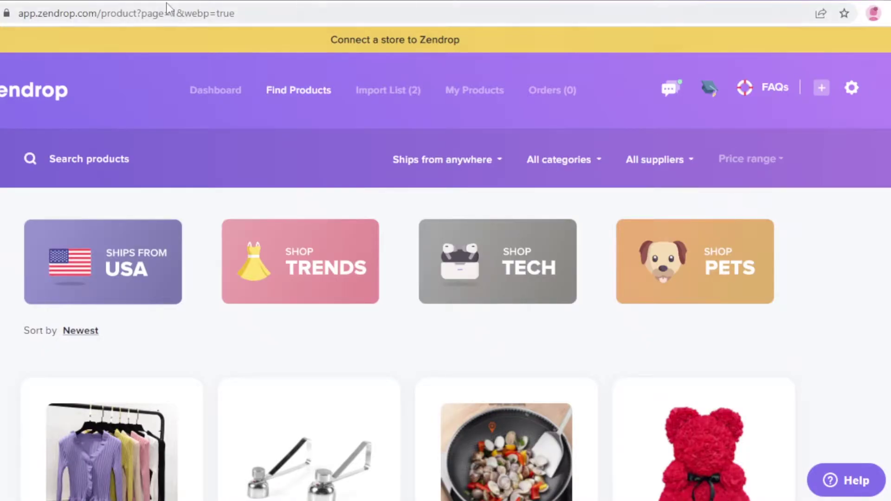
click(142, 5)
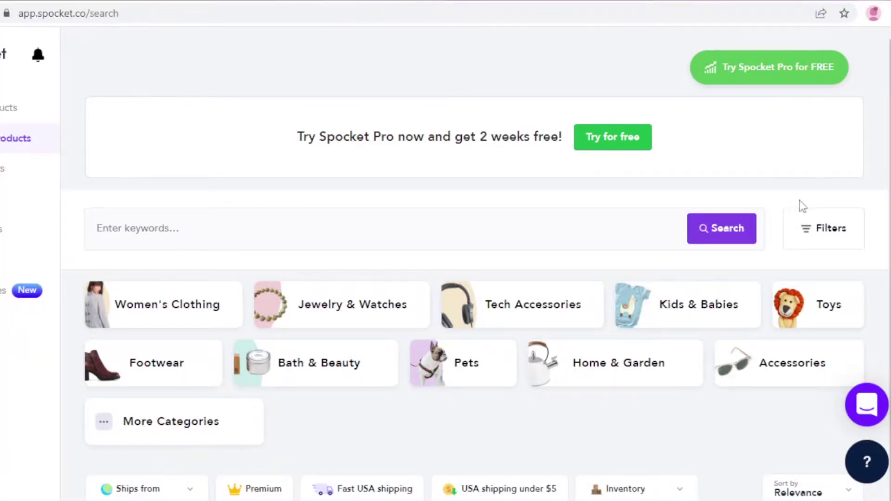
click(50, 1)
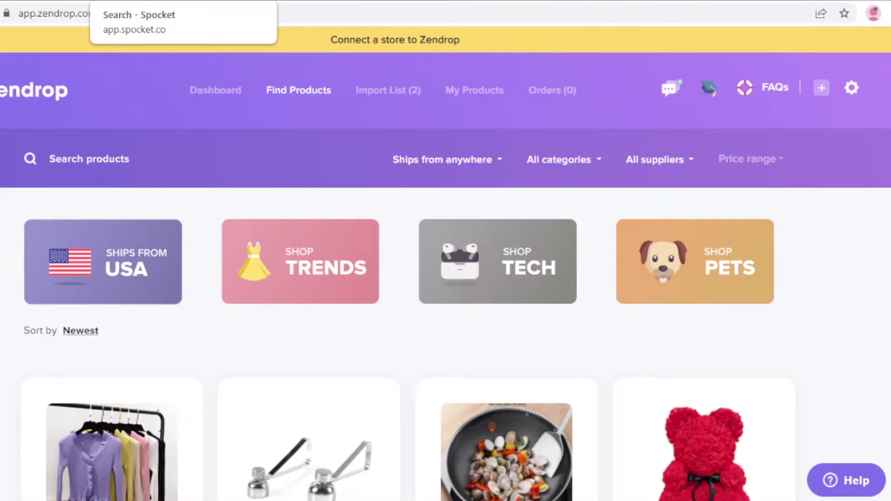
click(135, 2)
click(42, 2)
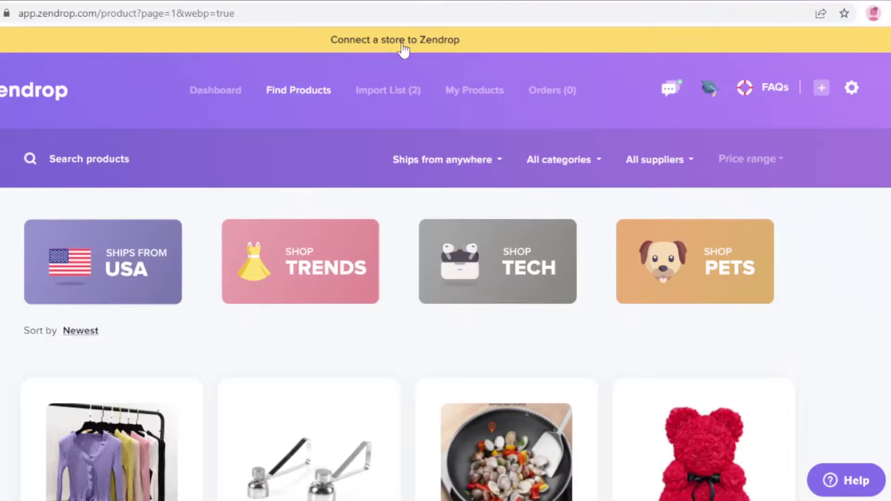
Open Zendrop's store connection dialog, and view the store platforms on Spocket's My Shop page.
click(443, 47)
click(273, 2)
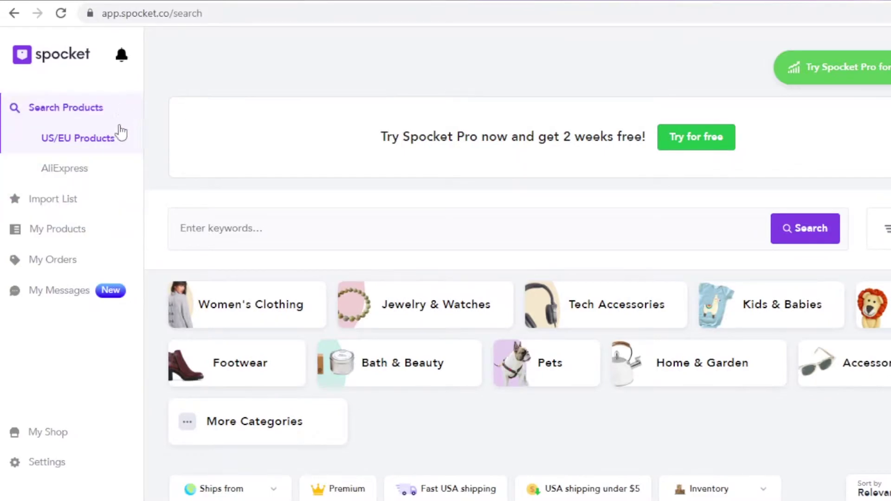
click(59, 264)
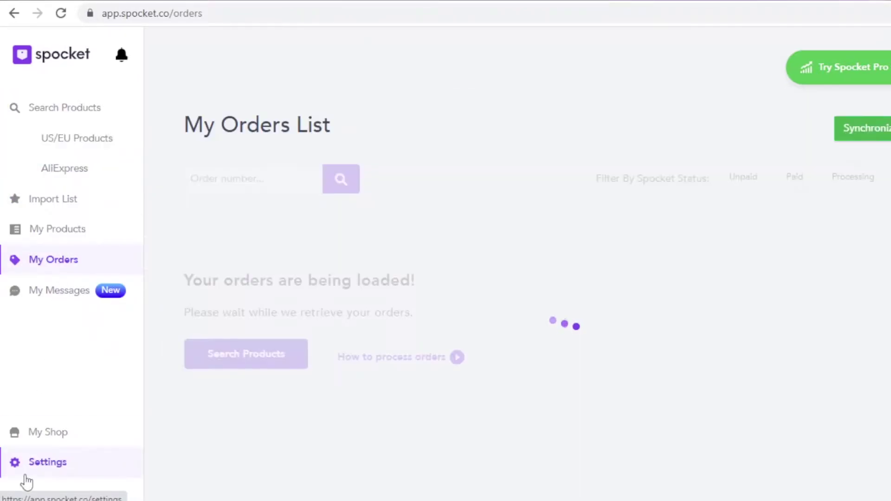
click(39, 434)
scroll(478, 371, down, 7)
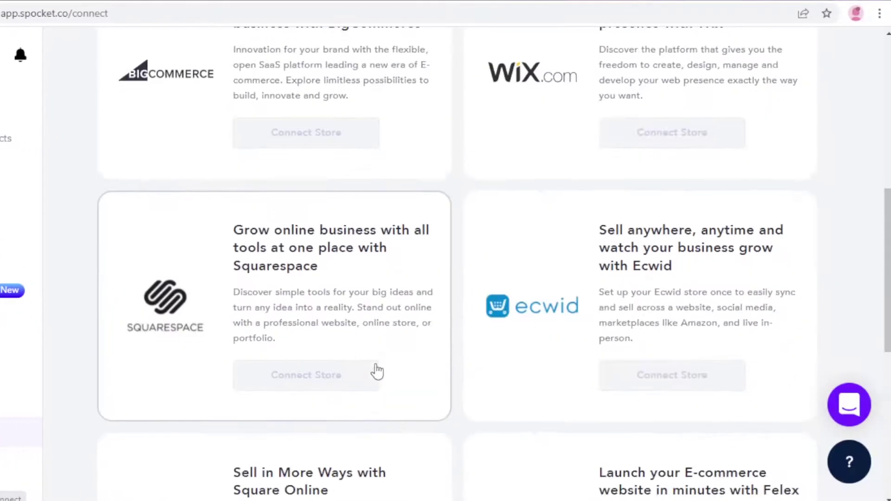
scroll(377, 371, up, 6)
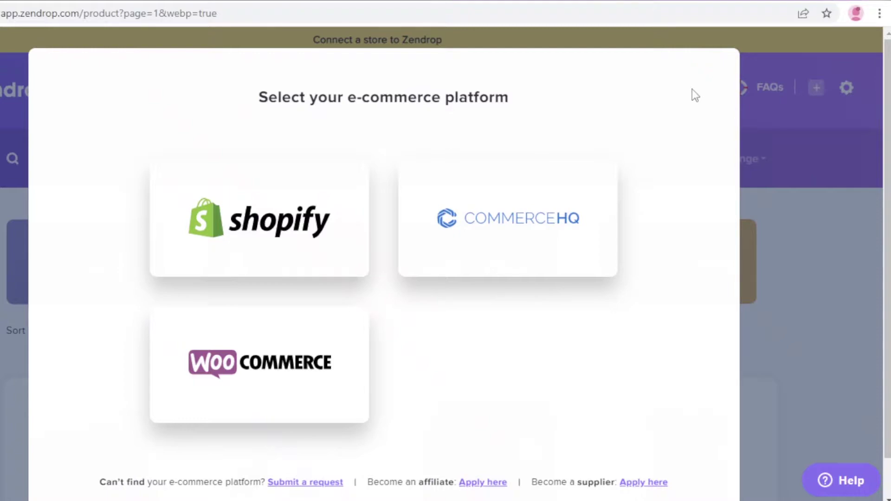
Switch to Zendrop and examine the e-commerce platforms offered for connecting a store.
scroll(691, 89, down, 2)
scroll(692, 89, up, 2)
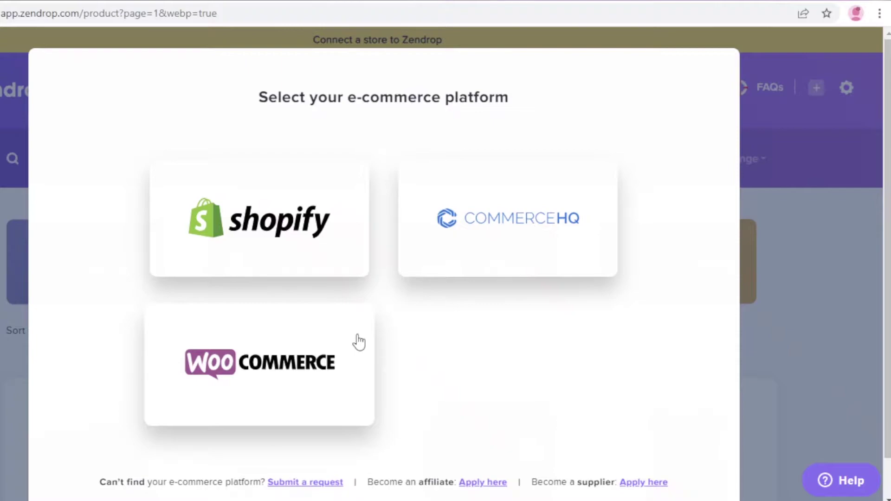
scroll(778, 176, down, 1)
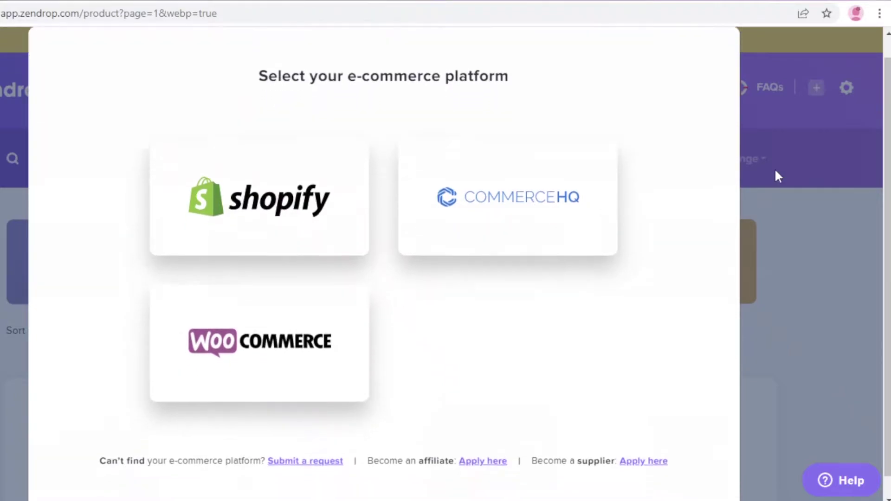
View Zendrop's request form for an unlisted e-commerce platform and return to the platform selection.
click(316, 443)
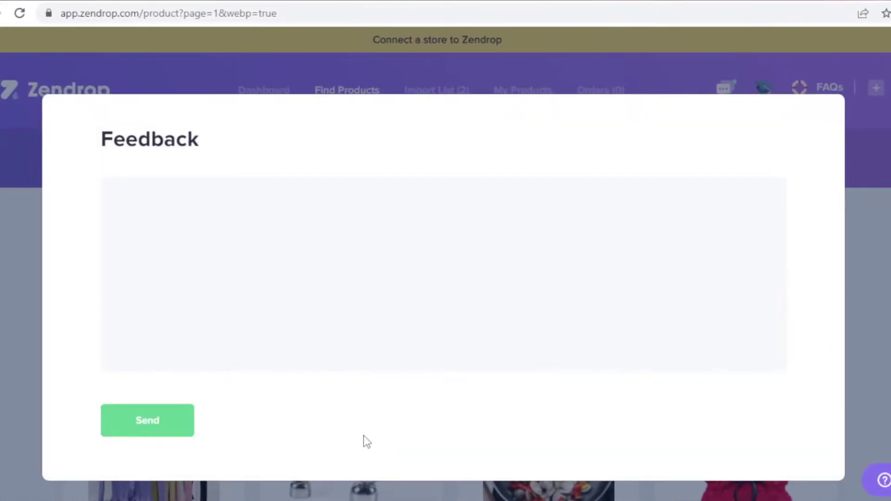
click(130, 432)
key(Escape)
click(572, 37)
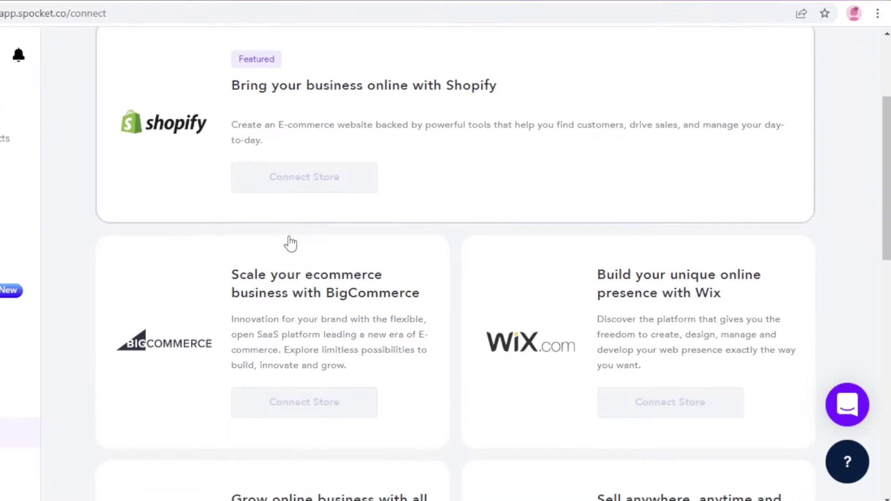
Switch to Spocket and examine the full list of store platforms on its Connect your Store page.
scroll(293, 244, up, 3)
scroll(446, 259, down, 3)
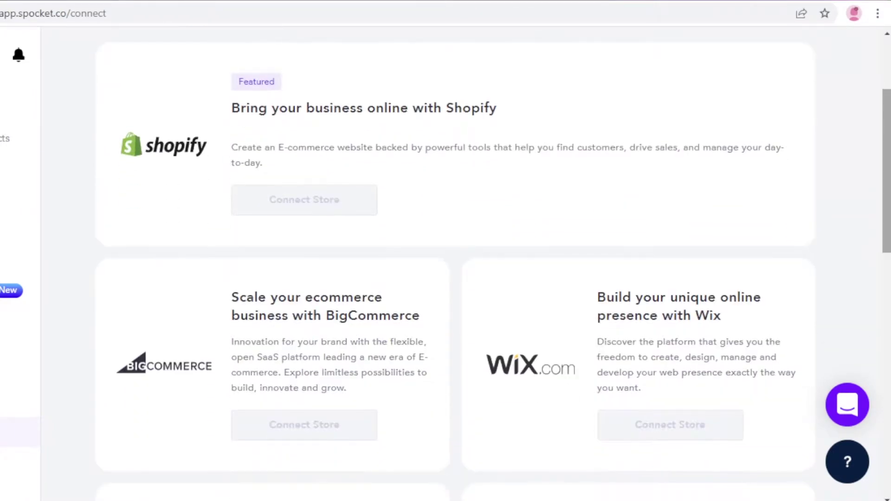
scroll(344, 165, up, 2)
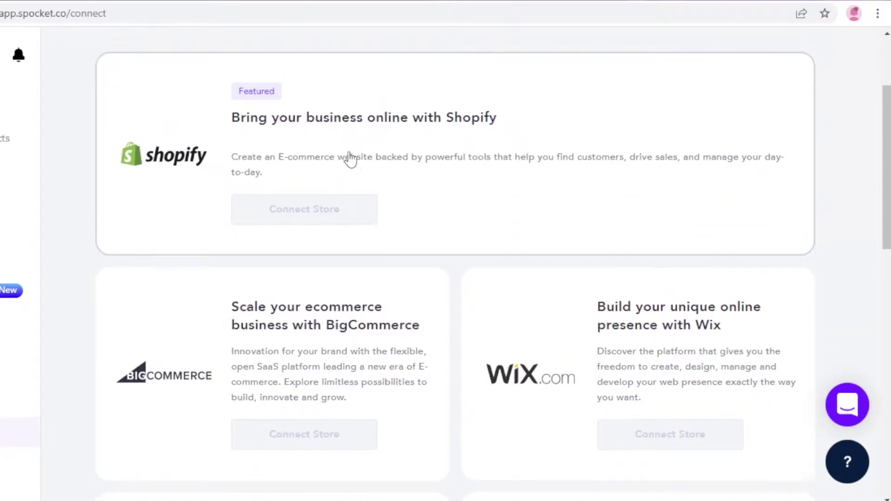
scroll(425, 232, down, 4)
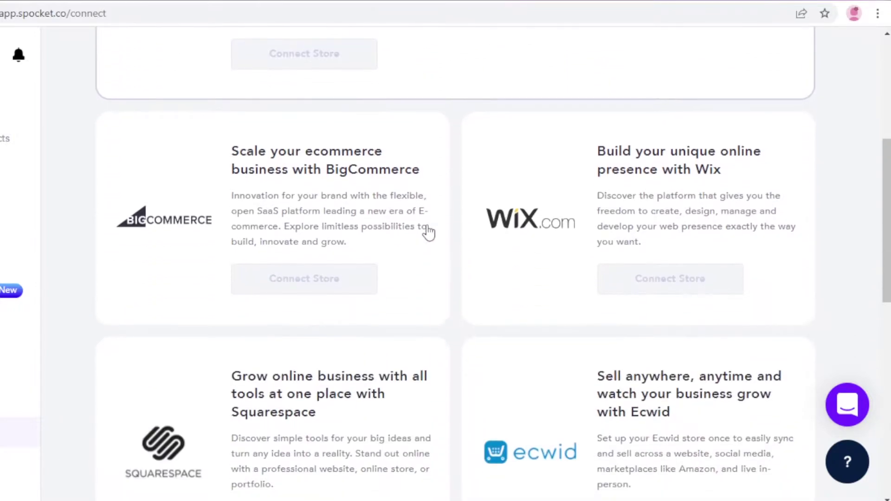
scroll(612, 190, down, 4)
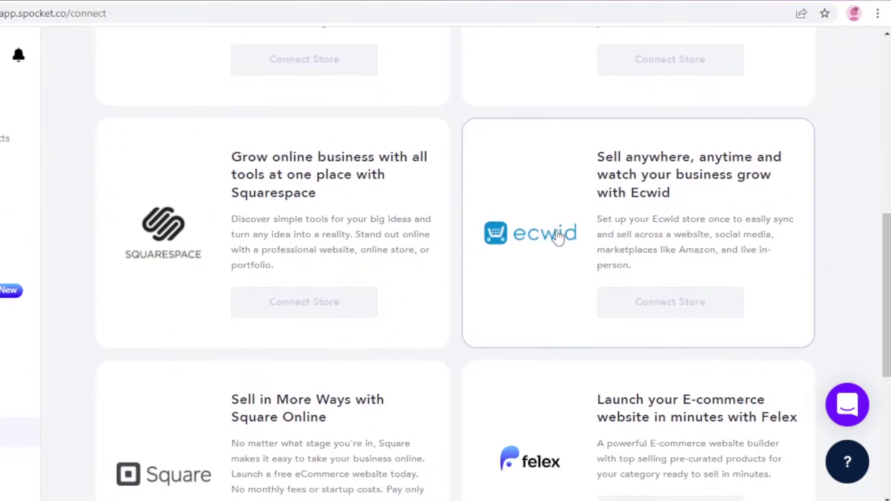
scroll(185, 272, down, 4)
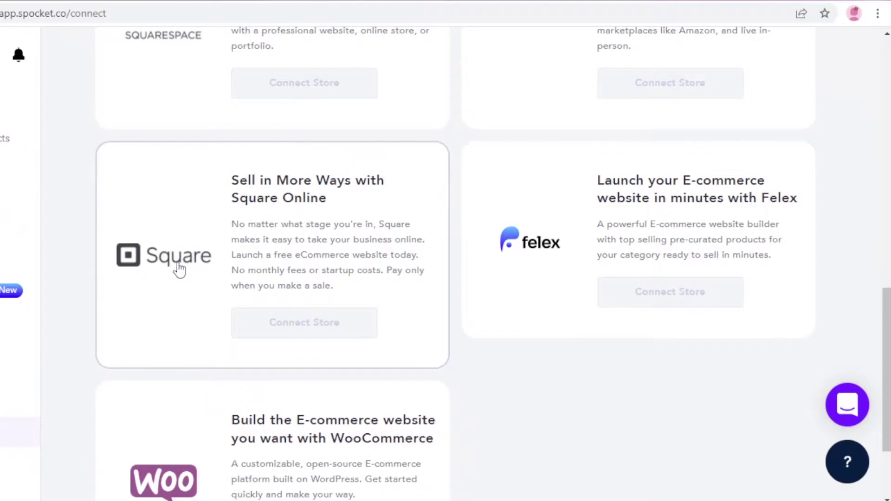
scroll(611, 231, down, 3)
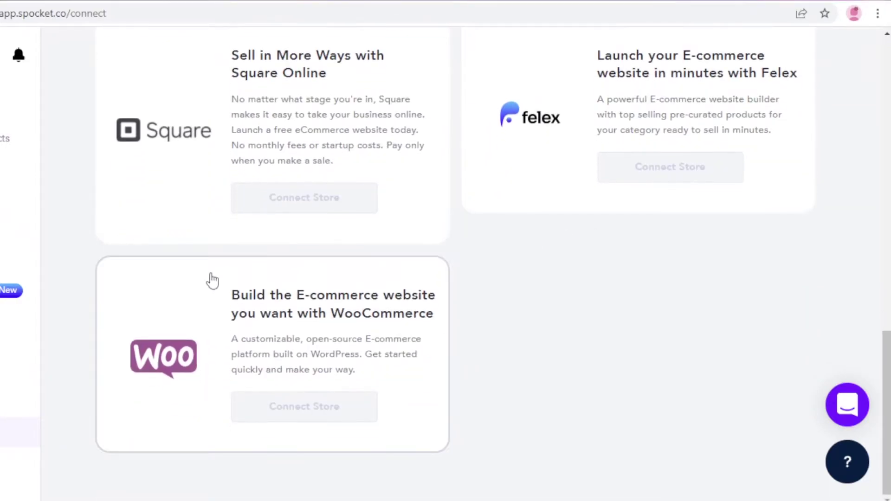
scroll(213, 281, up, 15)
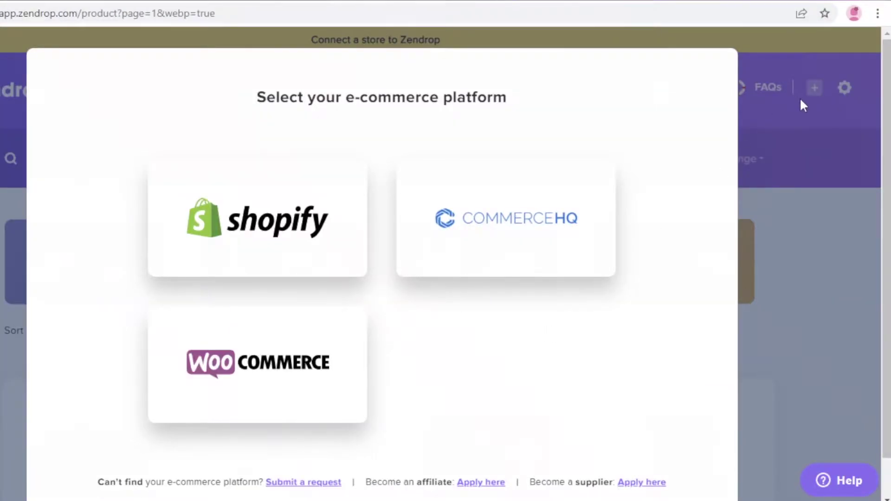
Close Zendrop's platform selection and browse the newest product listings with their costs.
click(800, 100)
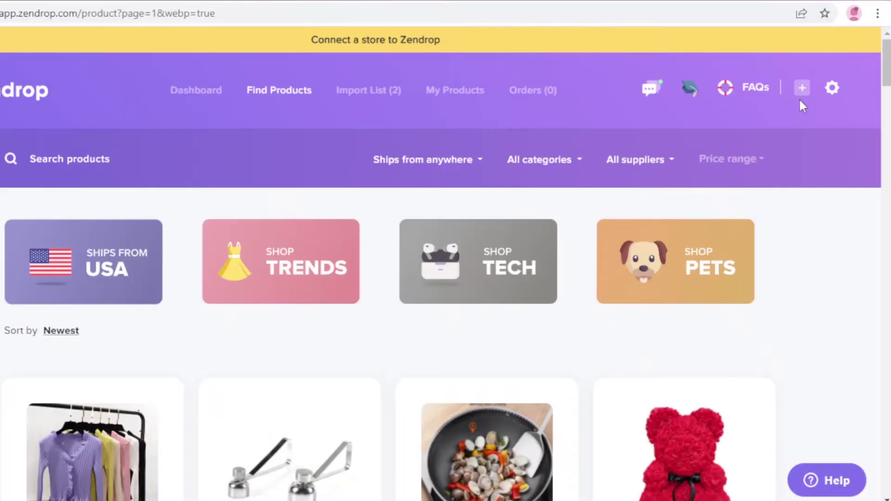
click(152, 0)
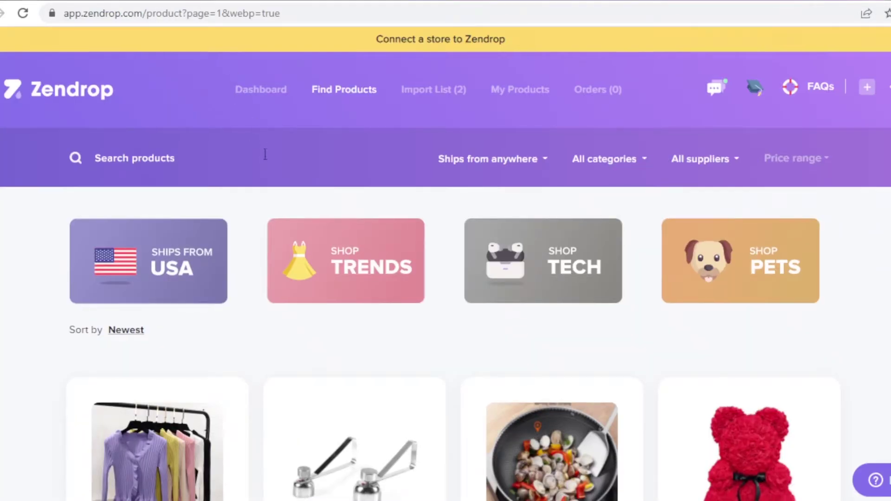
scroll(267, 168, down, 5)
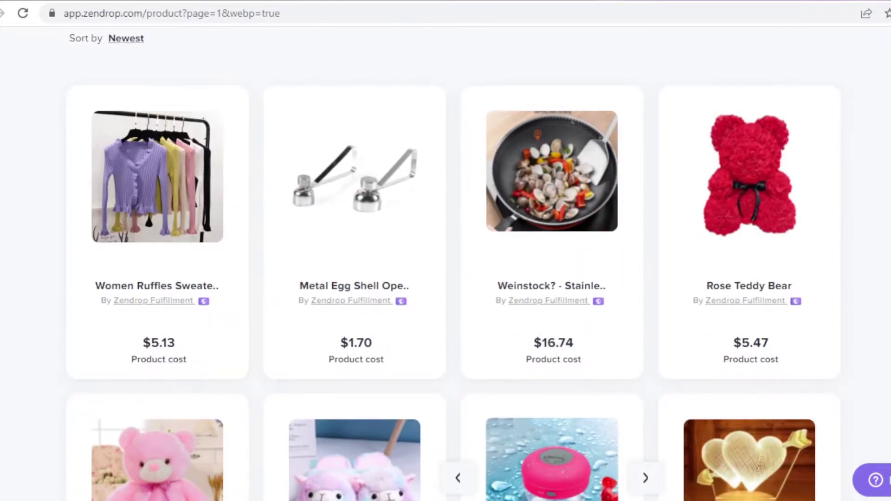
scroll(267, 169, down, 6)
scroll(267, 169, up, 5)
scroll(267, 169, down, 1)
scroll(578, 90, down, 5)
scroll(579, 91, up, 12)
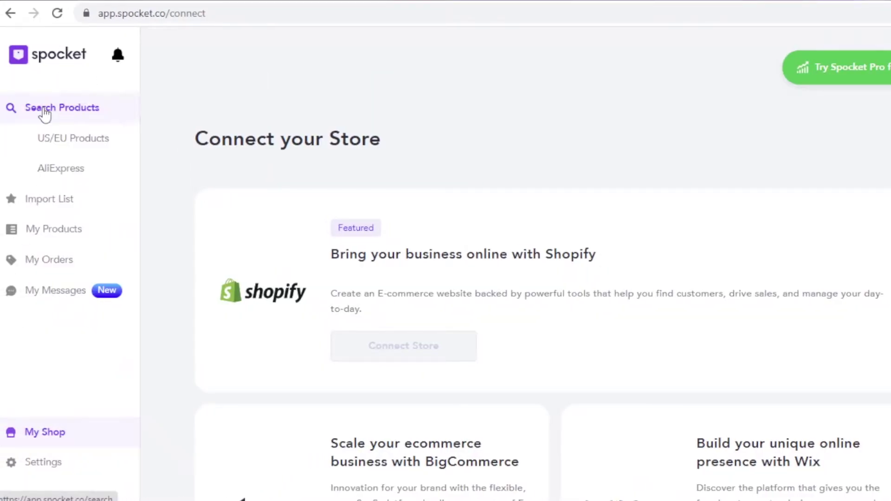
Open the product search pages of Spocket and Zendrop, and open My Products in Spocket.
click(44, 114)
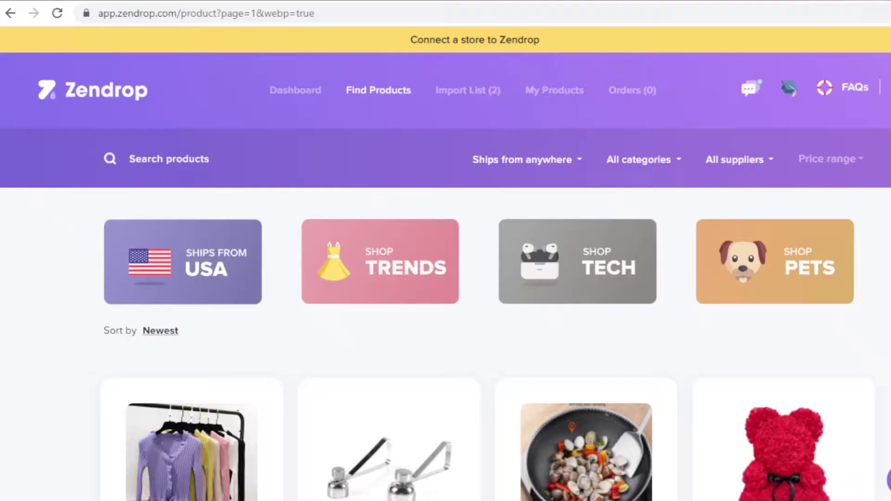
click(353, 91)
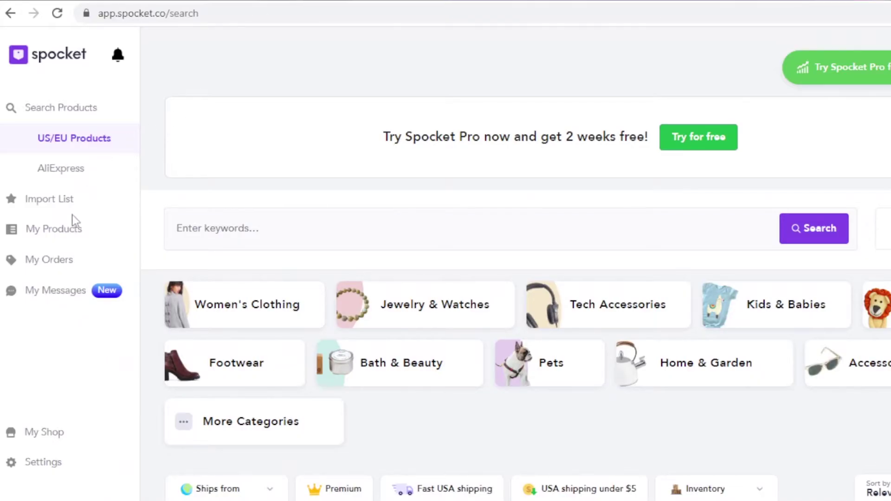
click(70, 234)
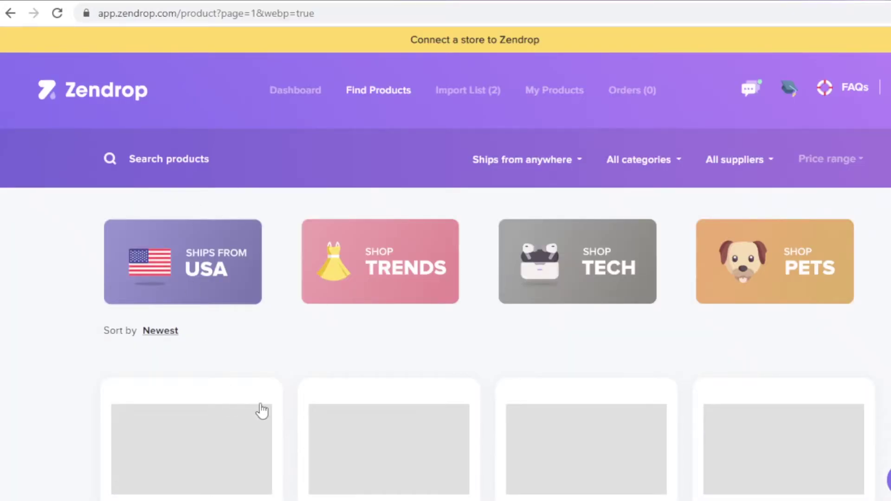
Open Zendrop's dashboard link and look over the newest product listings with their costs and the shop category banners.
click(305, 102)
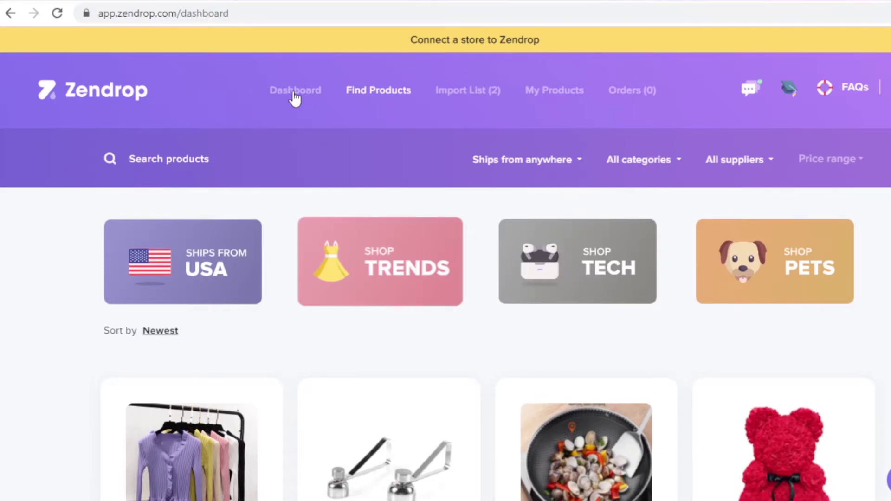
scroll(422, 99, down, 15)
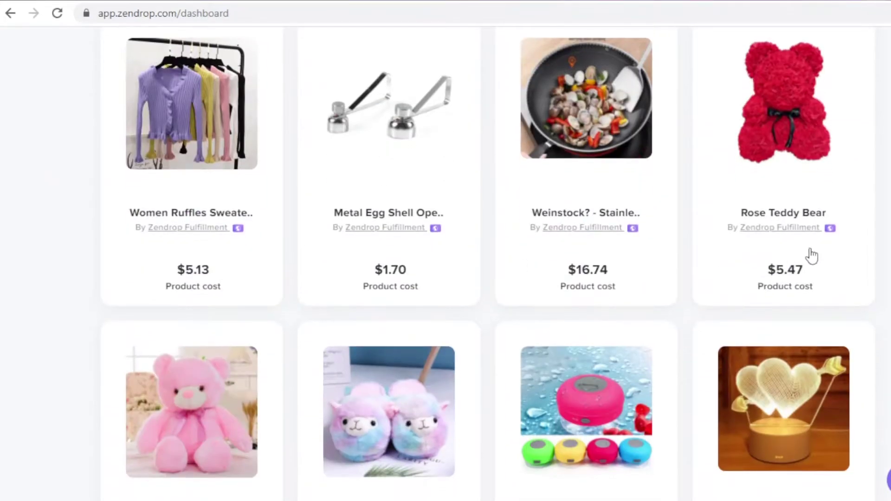
scroll(865, 231, up, 10)
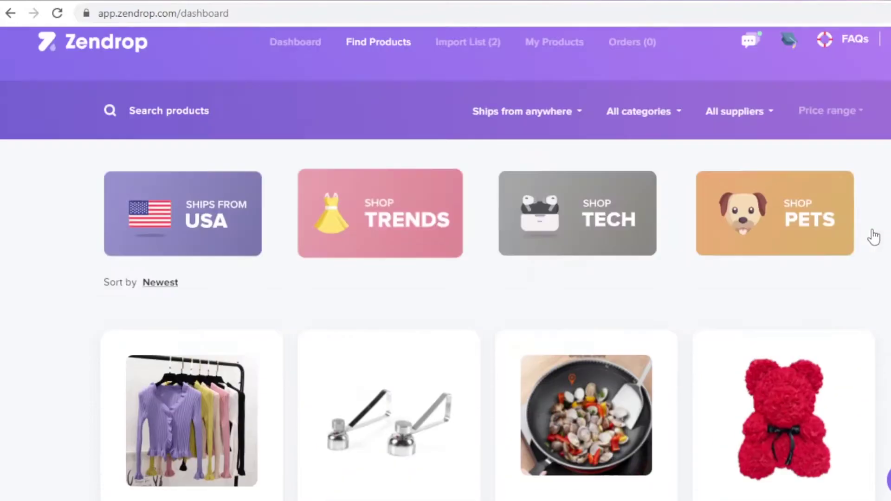
scroll(873, 240, down, 2)
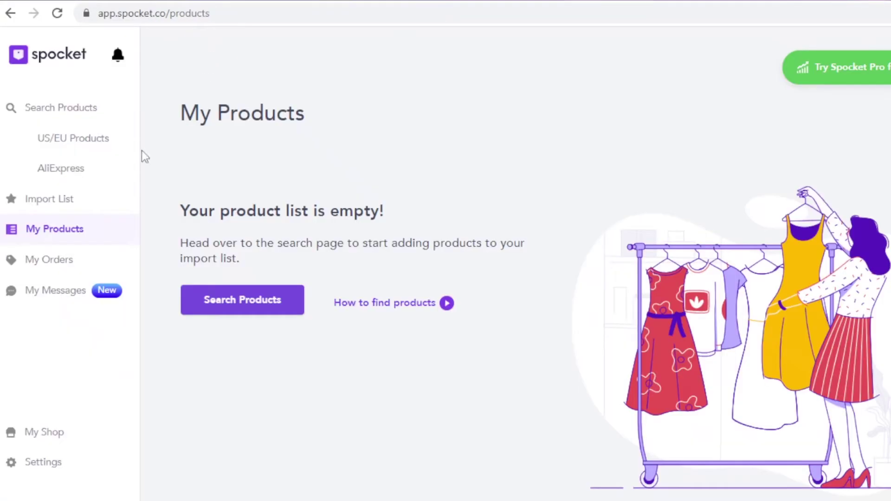
Open the product search page in Spocket and in Zendrop, and look through Zendrop's newest listings.
click(79, 113)
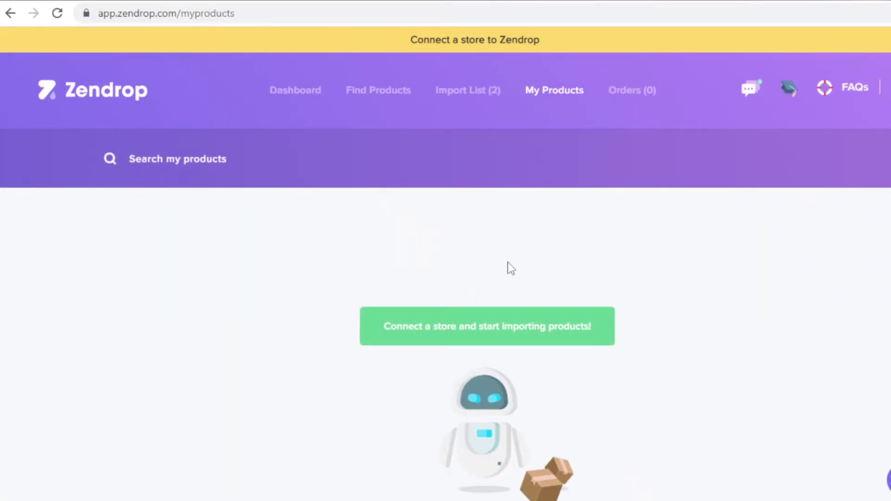
click(404, 91)
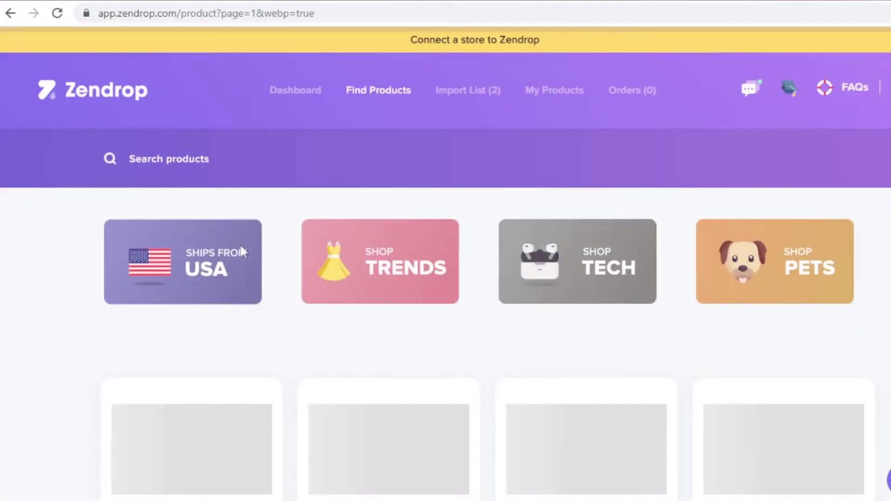
scroll(274, 315, down, 10)
scroll(279, 318, up, 6)
scroll(279, 320, up, 2)
scroll(214, 85, down, 8)
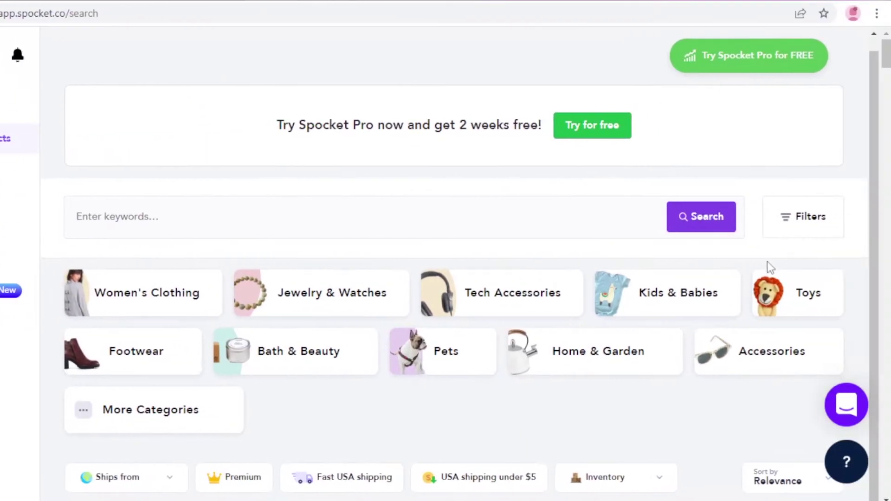
Switch to Spocket and browse its catalogue, examining each product's listing cost, retail price, shipping fee and delivery time.
scroll(741, 388, down, 9)
scroll(513, 151, up, 1)
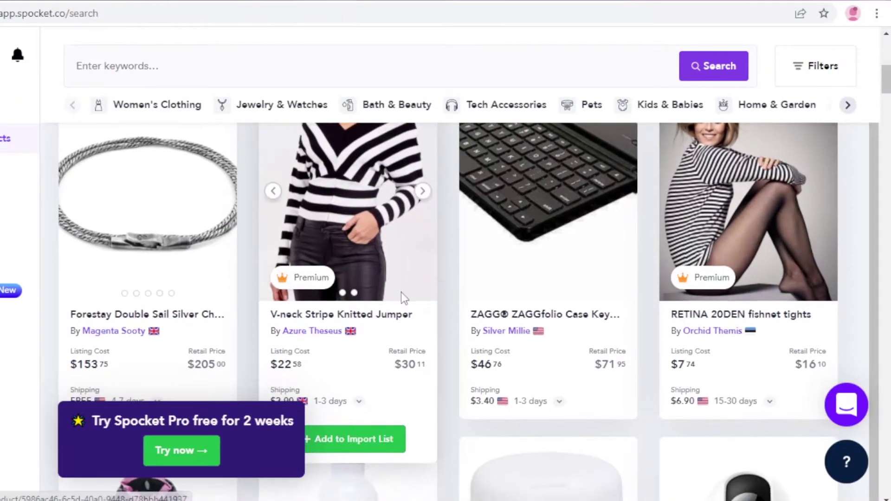
scroll(401, 291, down, 1)
scroll(638, 263, down, 5)
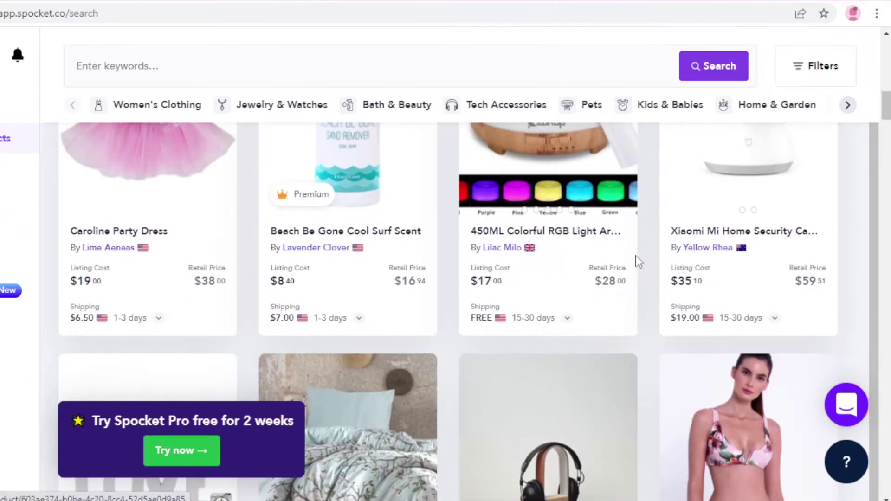
scroll(639, 262, down, 5)
scroll(638, 262, down, 5)
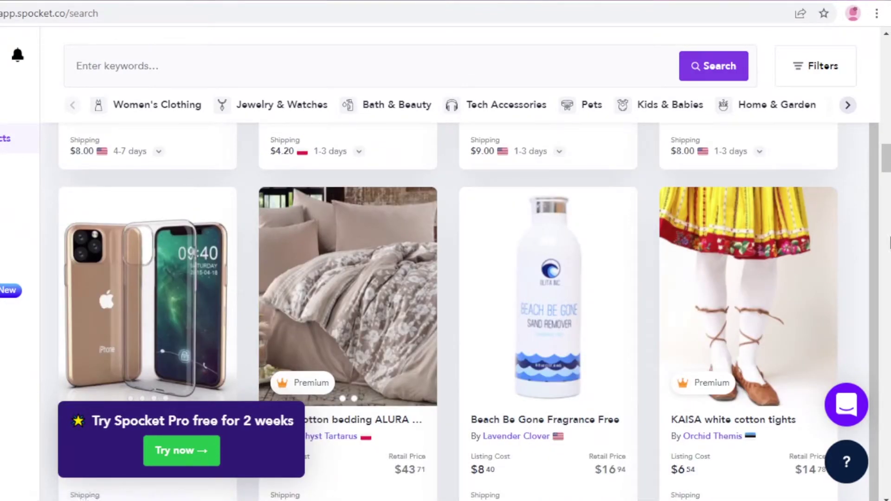
scroll(448, 310, down, 5)
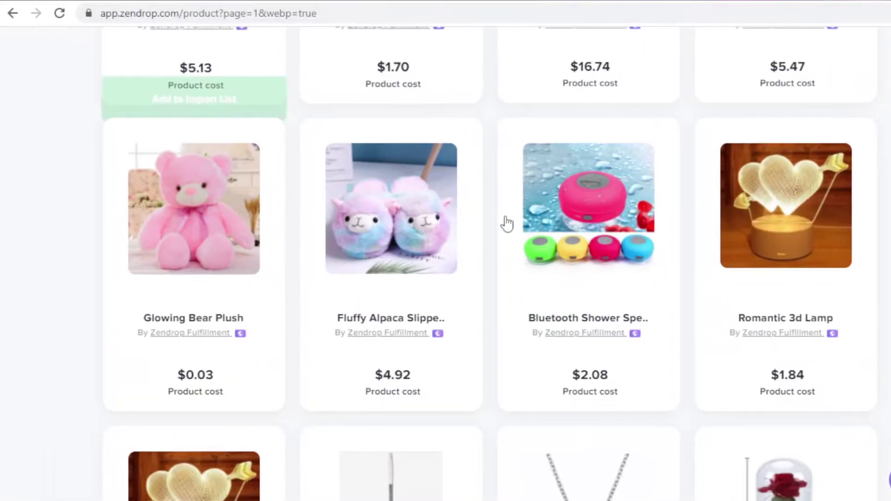
Compare Zendrop's newest product listings with Spocket's, and return to the category overview of Spocket's catalogue.
scroll(514, 291, down, 5)
scroll(515, 294, up, 10)
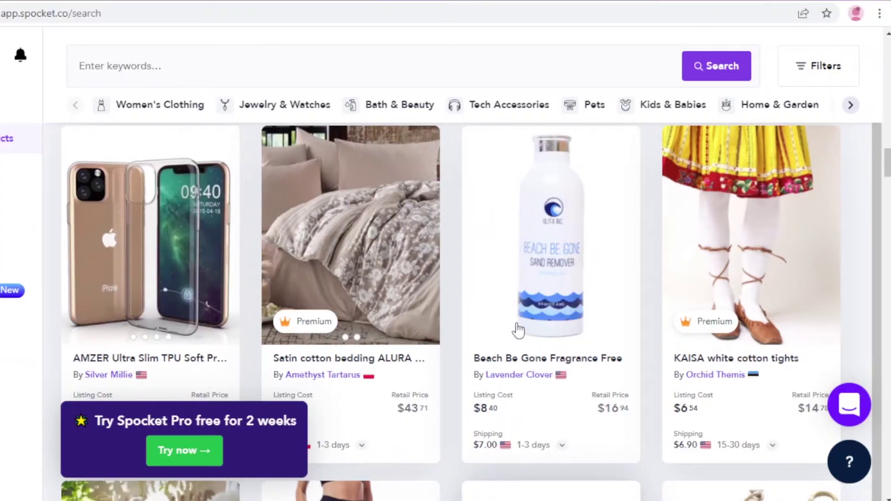
scroll(525, 329, up, 11)
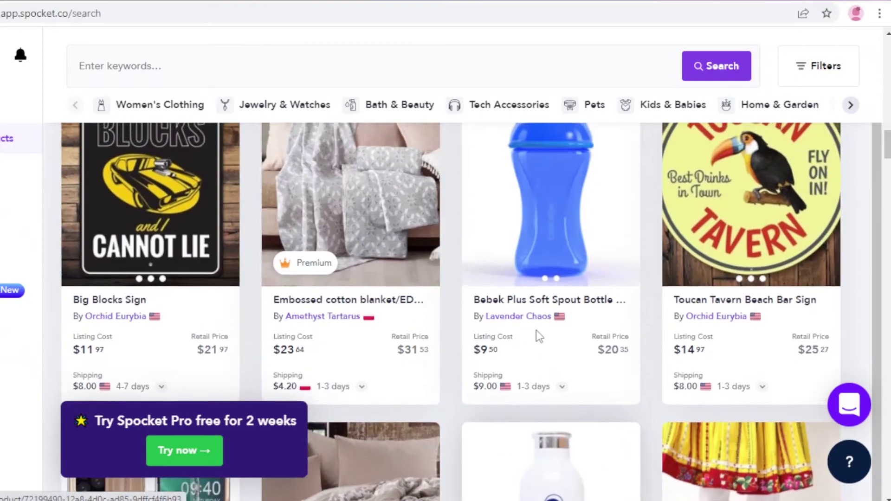
scroll(532, 334, up, 10)
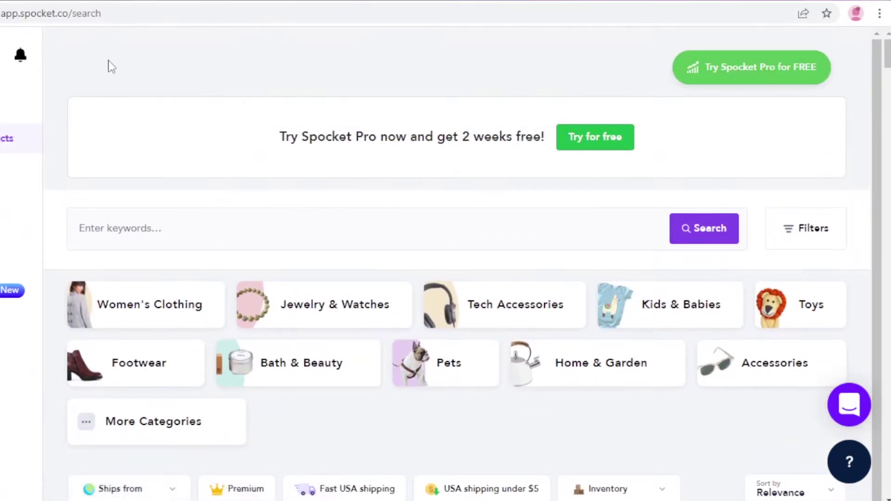
Open Spocket's AliExpress section and review the AliScraper page with its download offer and demo video.
click(65, 168)
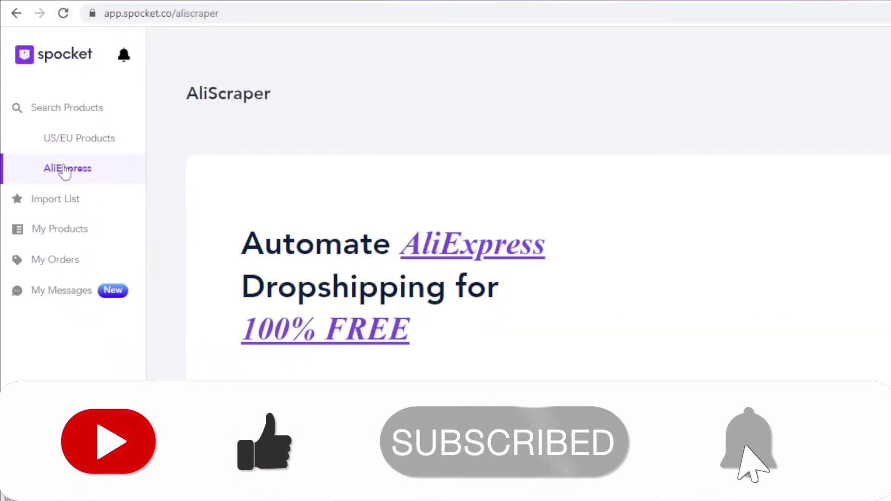
scroll(276, 245, down, 6)
scroll(211, 241, down, 6)
scroll(228, 289, up, 12)
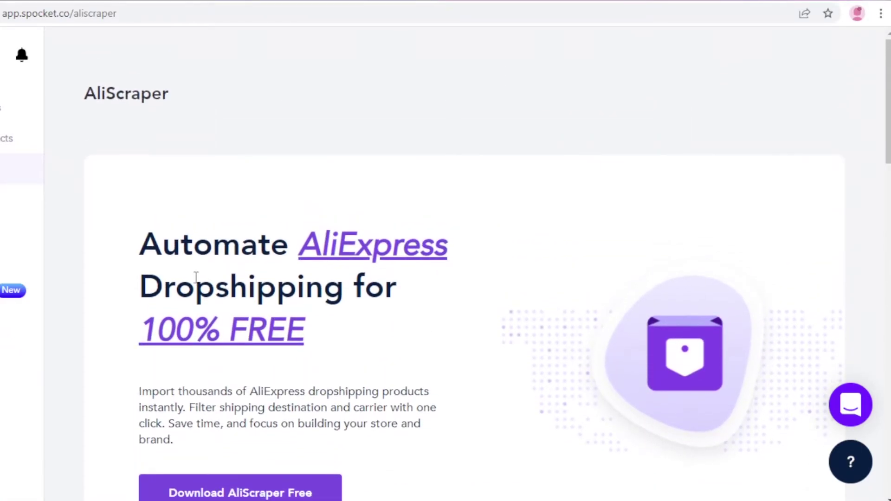
scroll(408, 210, down, 6)
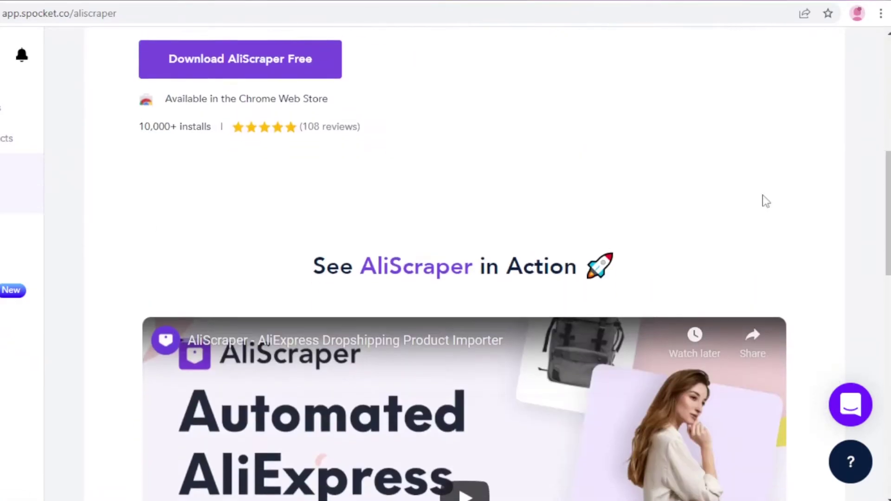
scroll(635, 194, up, 6)
Open Spocket's US/EU Products and look over the categories, shipping filters and first product listings.
click(41, 148)
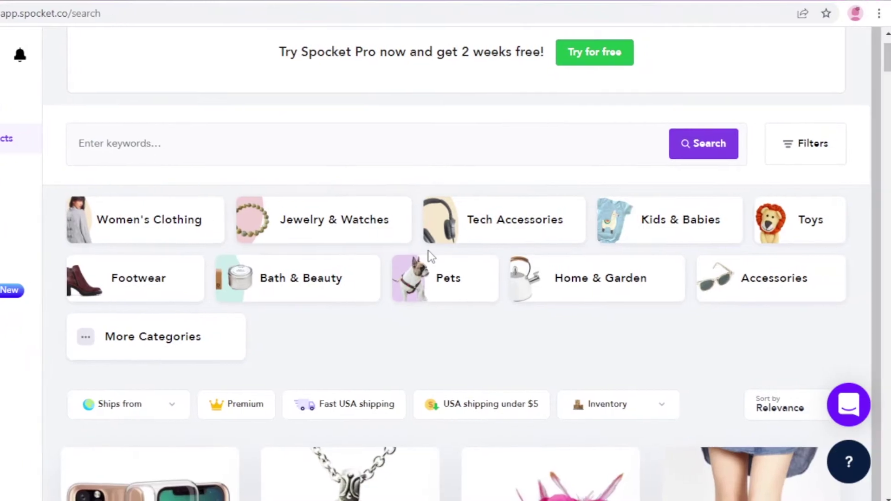
scroll(431, 255, down, 7)
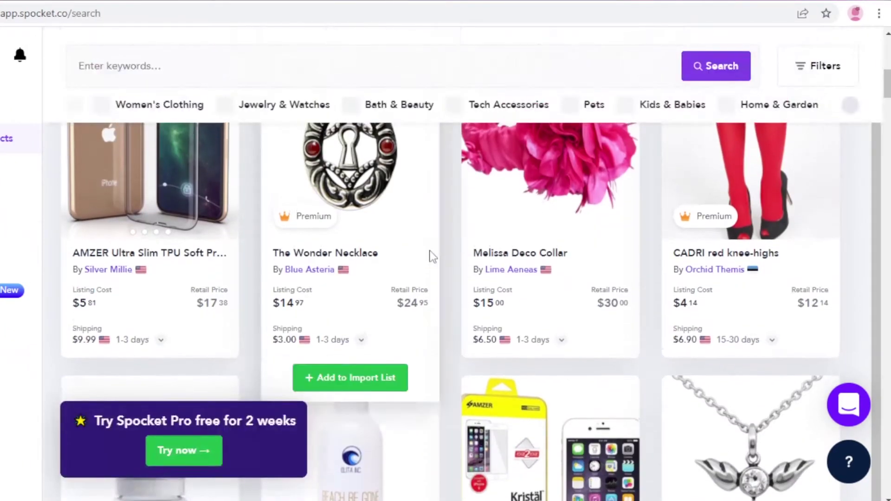
scroll(442, 244, up, 7)
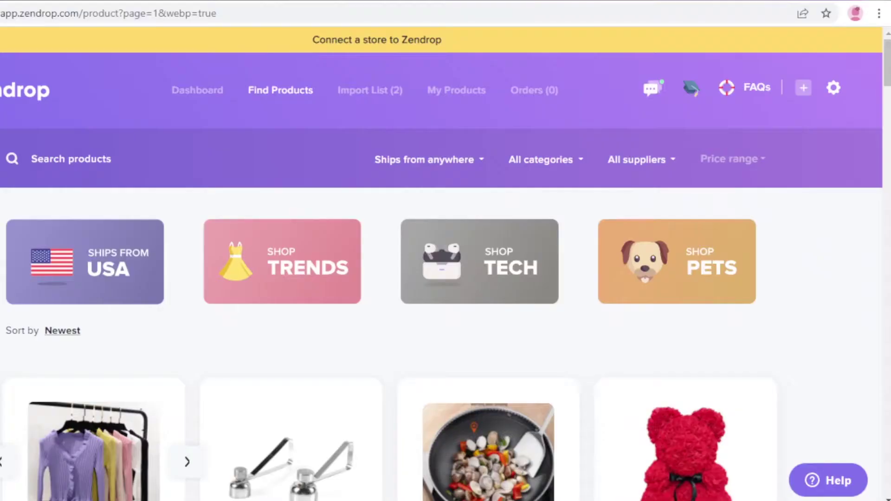
Switch to Zendrop and look over its product filters, shop categories and newest listings.
scroll(76, 165, down, 3)
scroll(235, 225, up, 3)
scroll(277, 174, down, 8)
scroll(277, 174, up, 8)
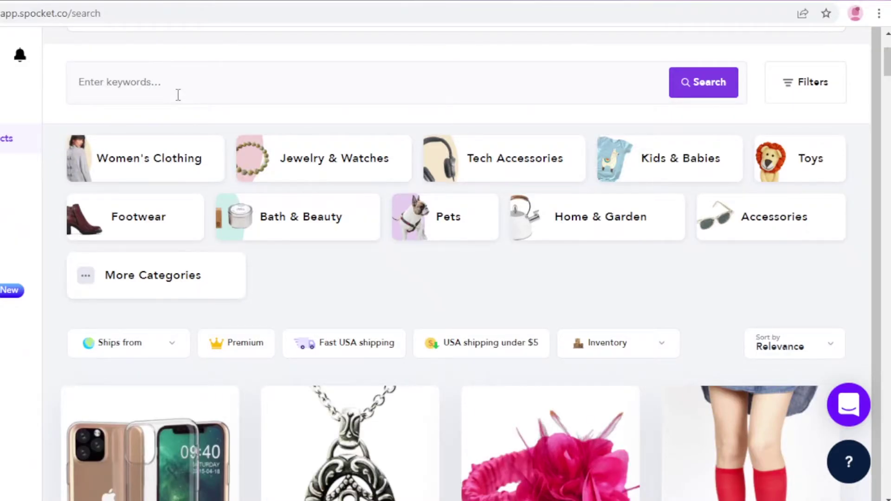
Search both the Spocket and Zendrop catalogues for "tshirt" and view the first results on each.
click(179, 95)
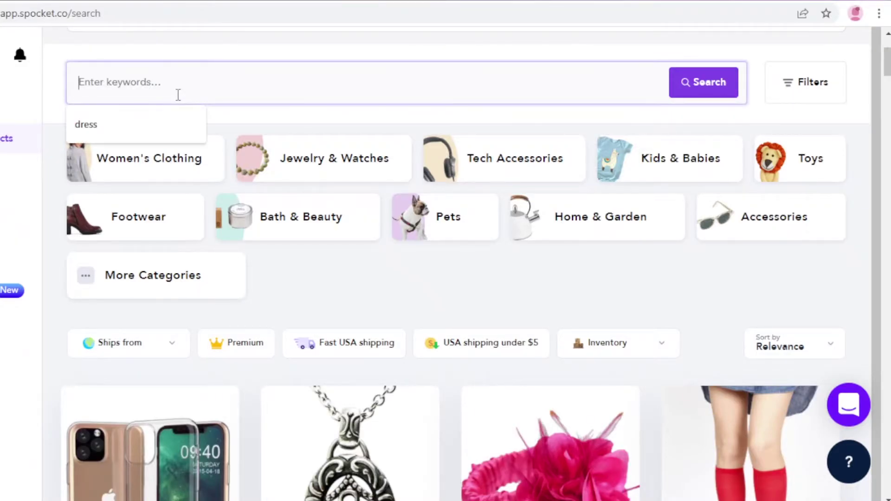
key(Return)
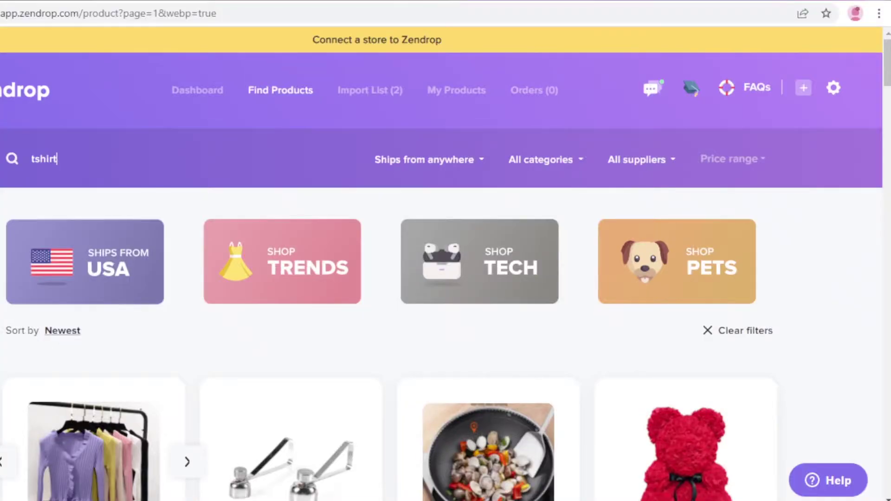
scroll(189, 272, down, 10)
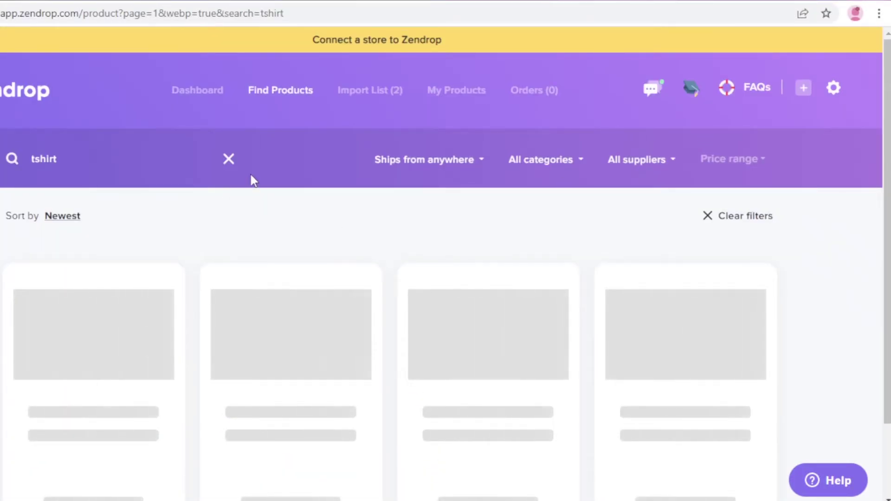
scroll(243, 171, down, 2)
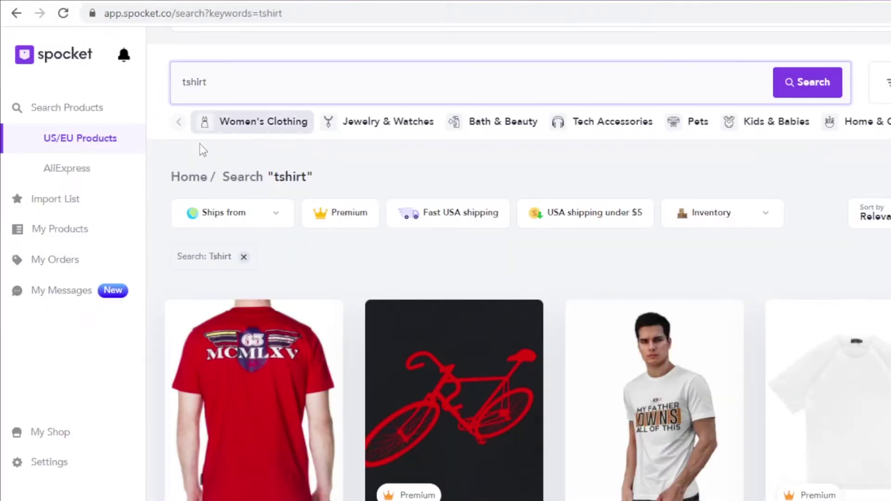
scroll(541, 241, down, 1)
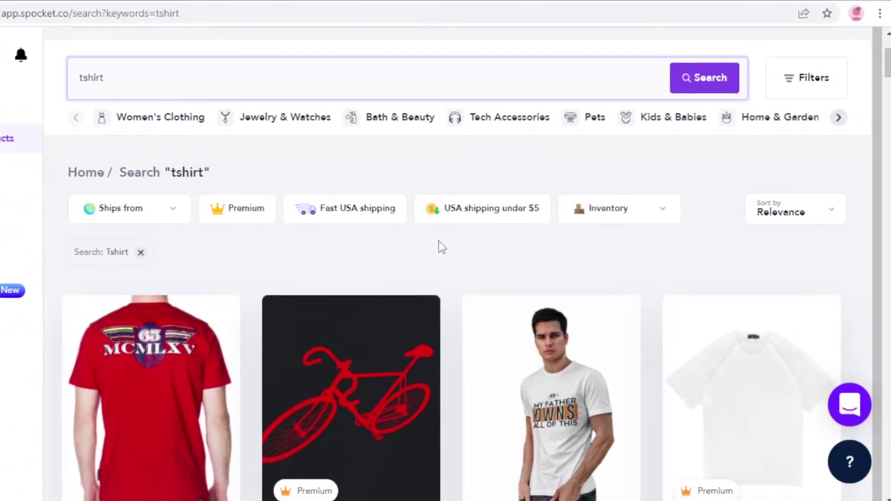
scroll(780, 306, down, 10)
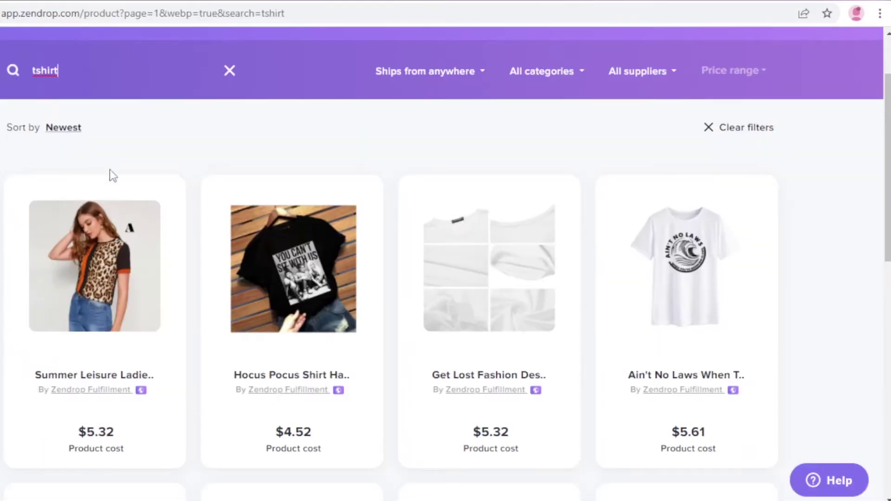
Examine the product costs and suppliers throughout Zendrop's "tshirt" search results.
scroll(314, 298, down, 4)
scroll(314, 298, down, 1)
scroll(628, 241, up, 4)
scroll(747, 233, down, 4)
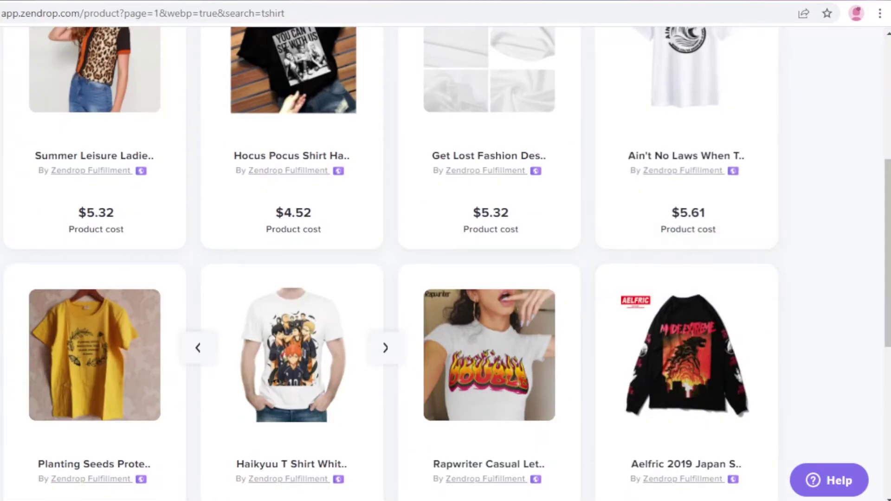
scroll(446, 264, down, 6)
scroll(445, 263, up, 7)
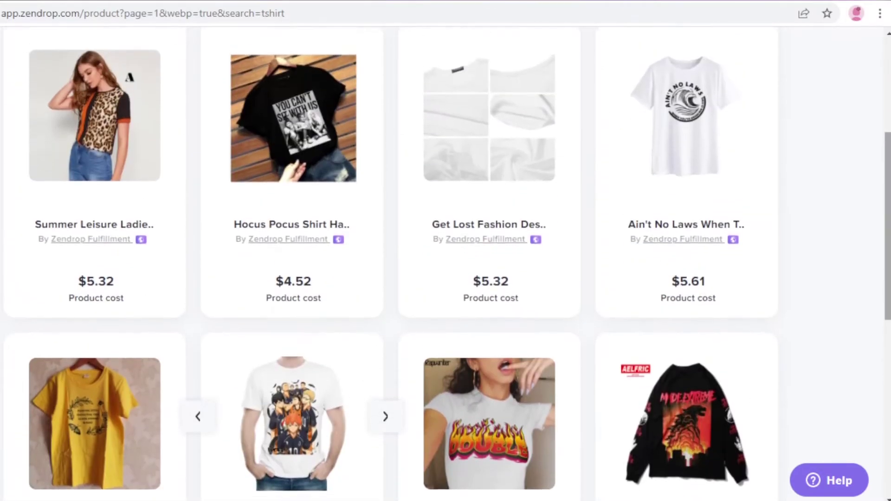
scroll(292, 417, down, 7)
scroll(575, 233, down, 2)
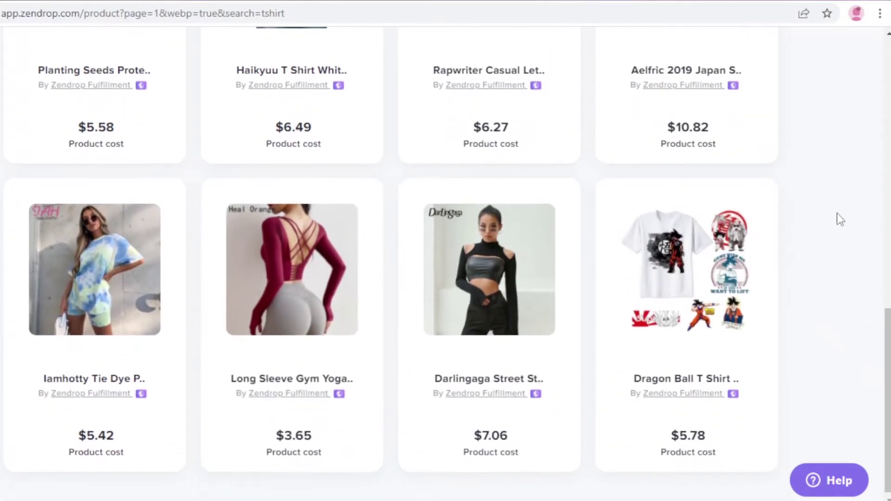
scroll(835, 241, up, 10)
scroll(835, 260, down, 10)
scroll(817, 288, up, 10)
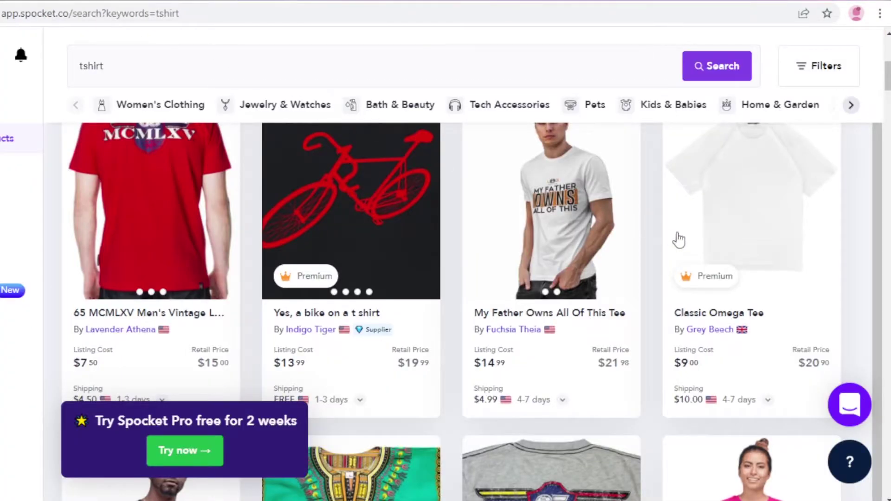
Switch to Spocket's "tshirt" results and examine the listing costs, retail prices, suppliers and shipping times.
scroll(714, 291, up, 5)
scroll(780, 186, down, 10)
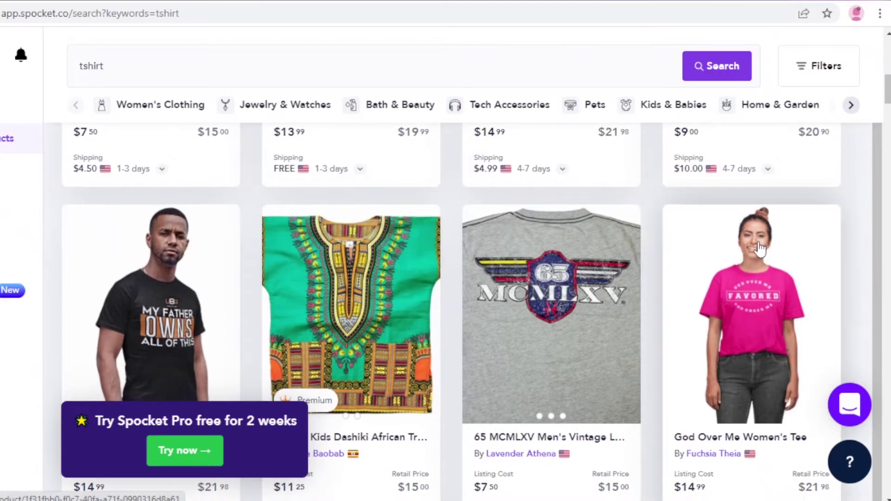
scroll(760, 249, down, 15)
scroll(760, 250, up, 6)
scroll(313, 226, down, 8)
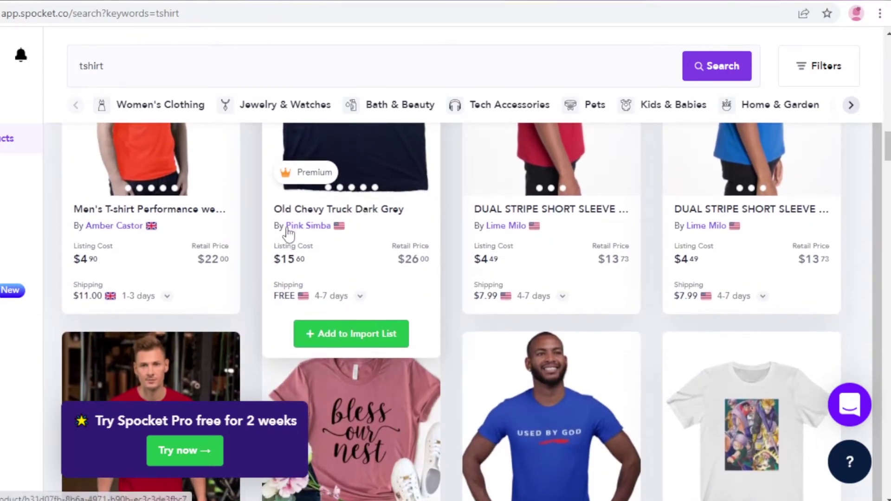
scroll(313, 227, up, 17)
scroll(261, 310, down, 10)
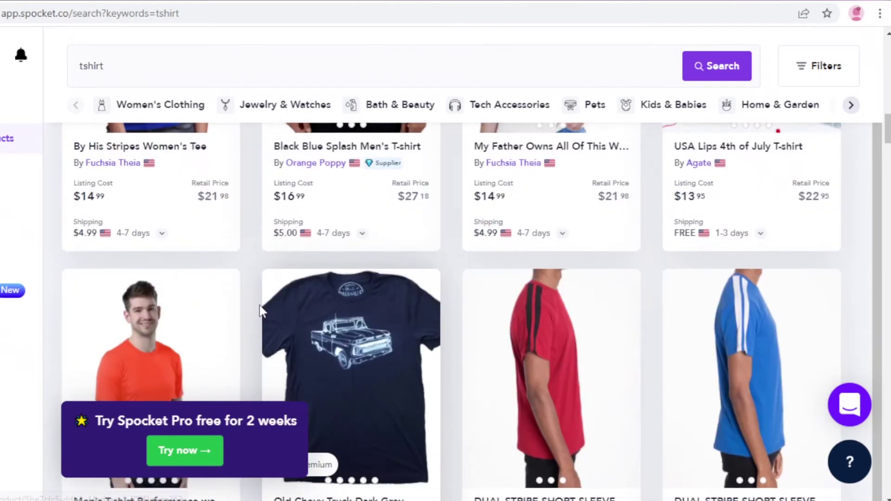
scroll(261, 310, down, 3)
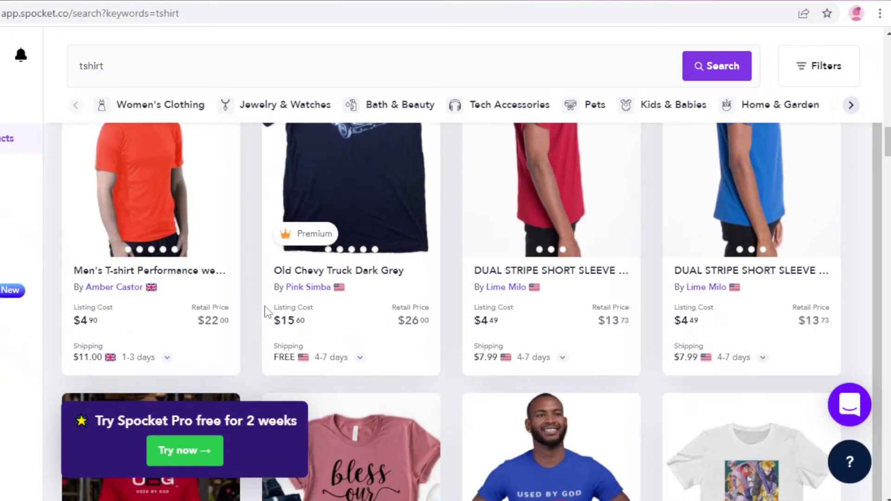
Examine further rows of Spocket's "tshirt" results for listing costs, retail prices and shipping charges.
scroll(288, 302, down, 17)
scroll(564, 306, up, 10)
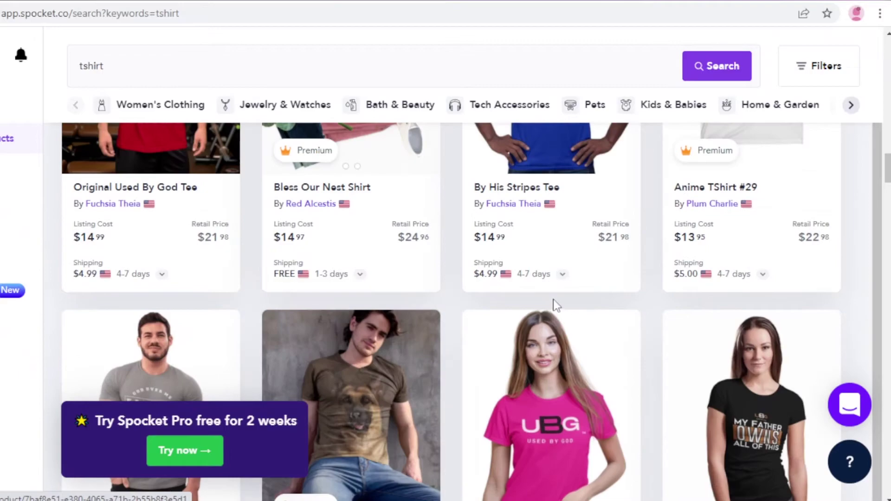
scroll(554, 306, down, 5)
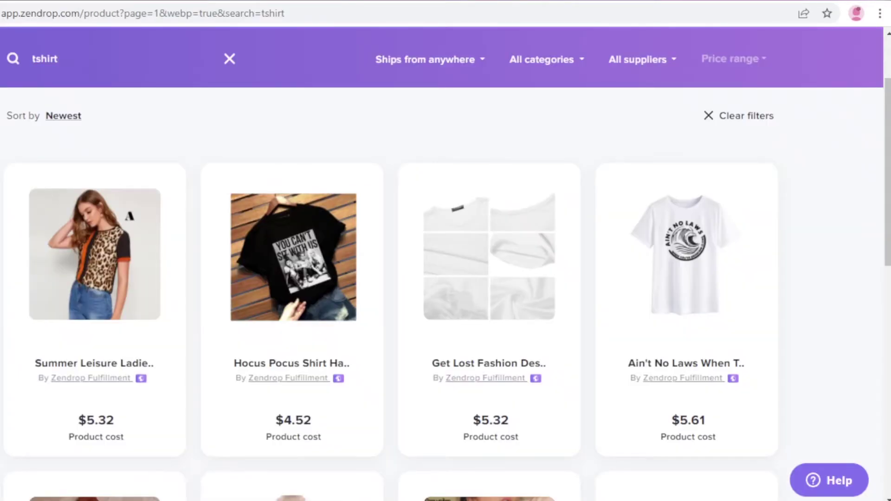
Switch to Zendrop's "tshirt" results and examine the product costs, suppliers and range of shirts offered.
scroll(275, 278, down, 10)
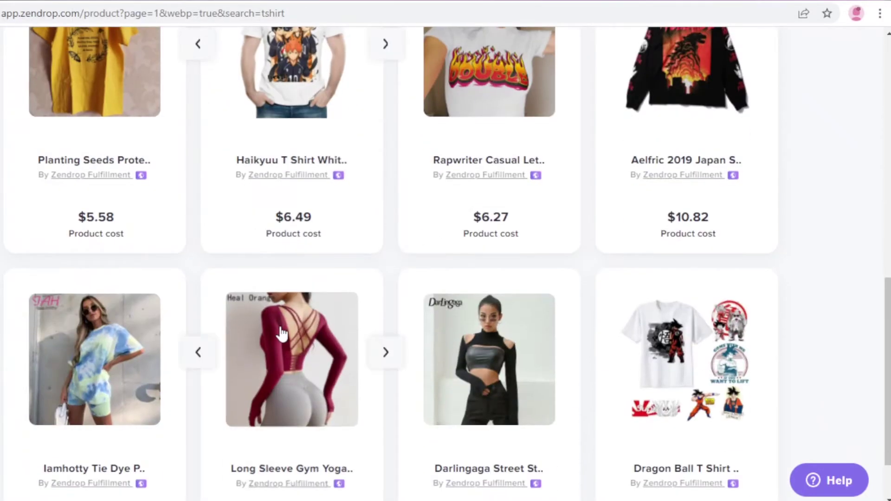
scroll(283, 335, down, 2)
scroll(864, 239, up, 1)
scroll(863, 233, up, 7)
scroll(673, 333, down, 6)
mouse_move(694, 197)
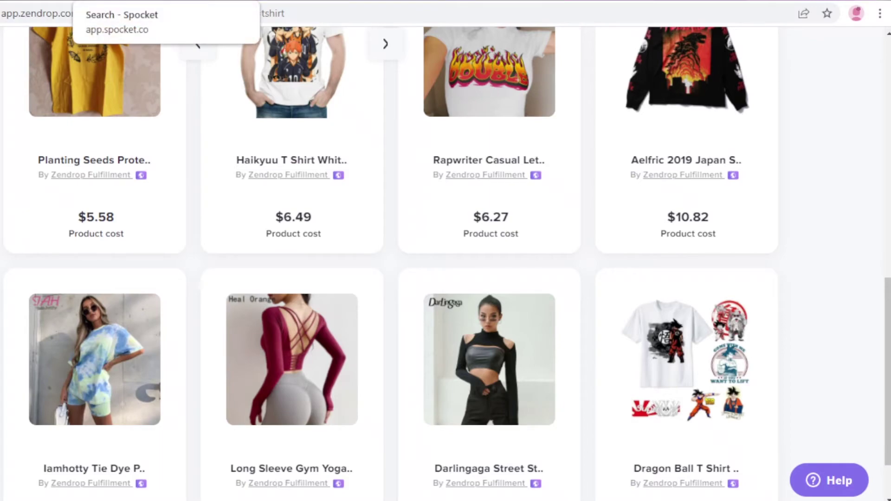
scroll(258, 193, up, 10)
scroll(258, 195, down, 10)
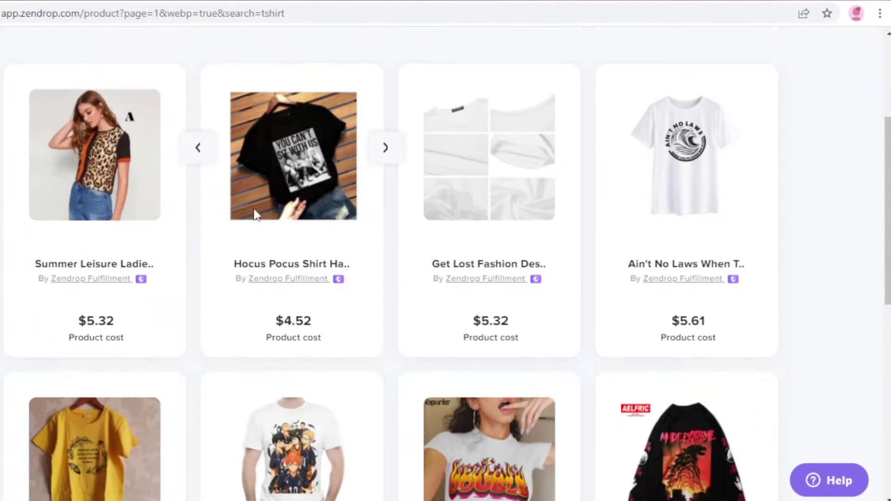
scroll(706, 211, down, 2)
scroll(864, 390, up, 6)
scroll(864, 390, down, 7)
scroll(864, 389, up, 10)
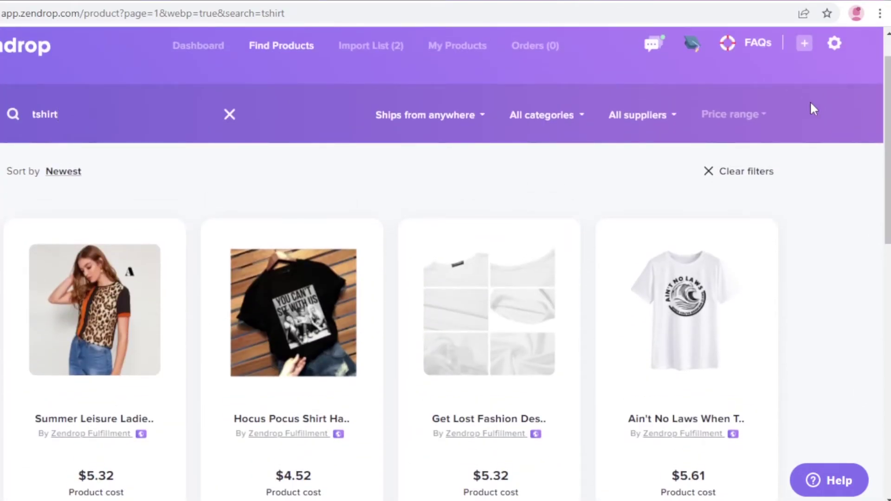
scroll(327, 141, down, 10)
scroll(328, 154, up, 7)
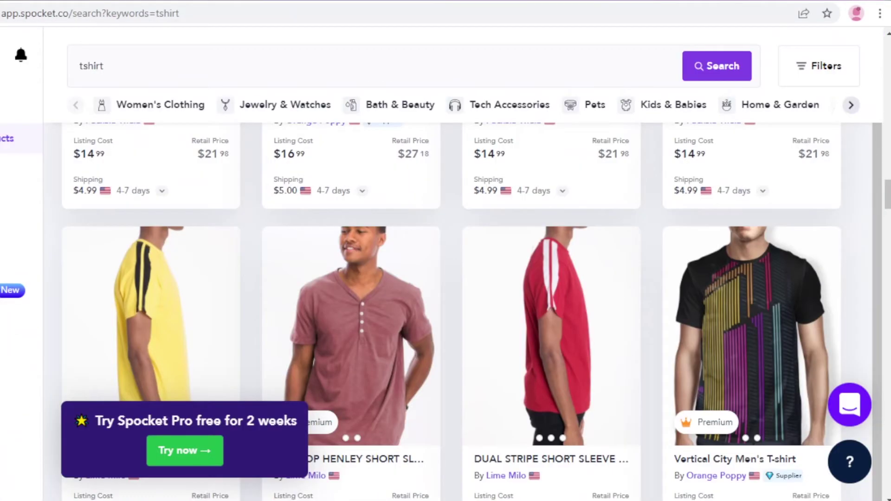
Return to Spocket's "tshirt" results and compare their variety and listing details with Zendrop's listings.
scroll(445, 278, down, 5)
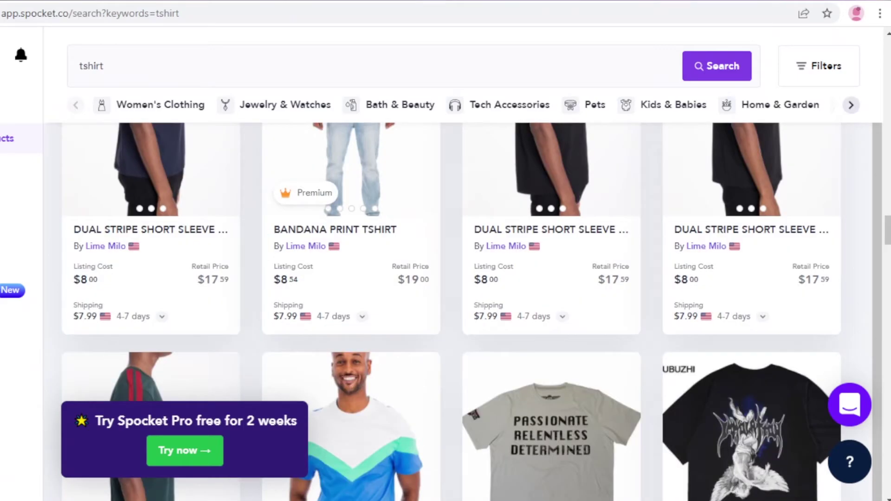
scroll(857, 402, down, 10)
scroll(846, 496, up, 8)
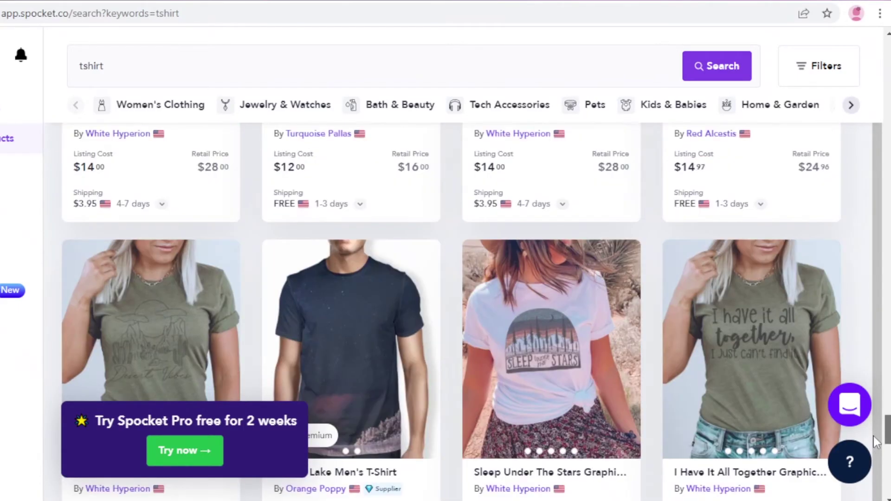
scroll(863, 327, up, 3)
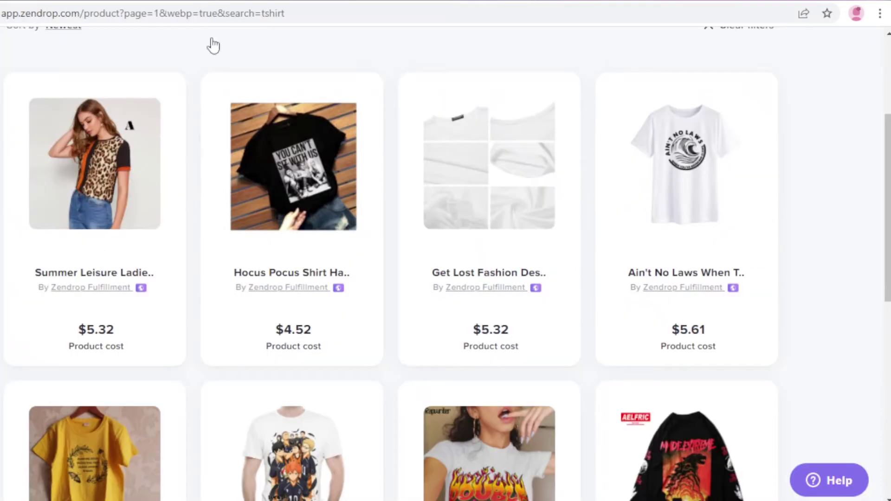
scroll(489, 353, up, 4)
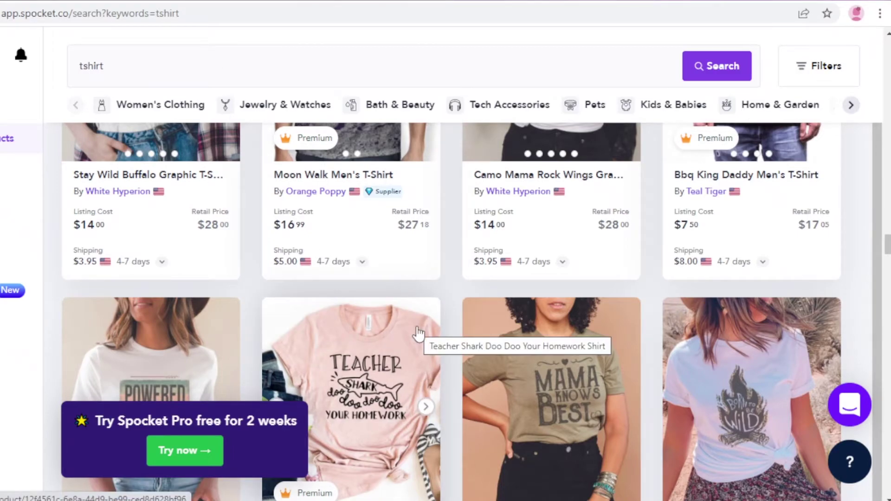
scroll(418, 334, up, 5)
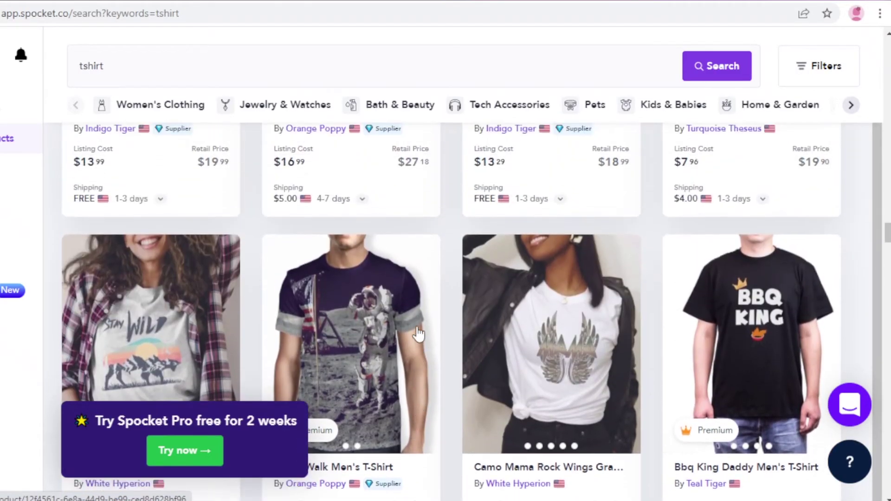
scroll(418, 333, up, 2)
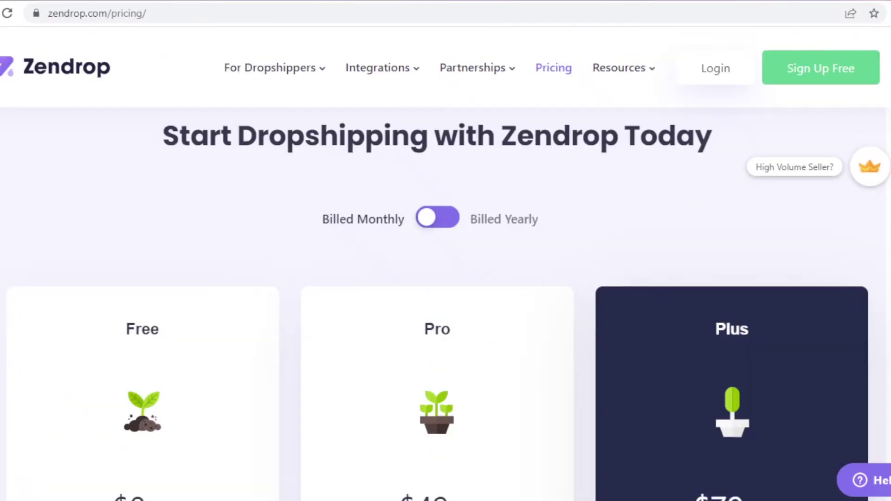
Examine the monthly prices and included features of the Free, Pro and Plus plans on Zendrop's pricing page.
click(109, 1)
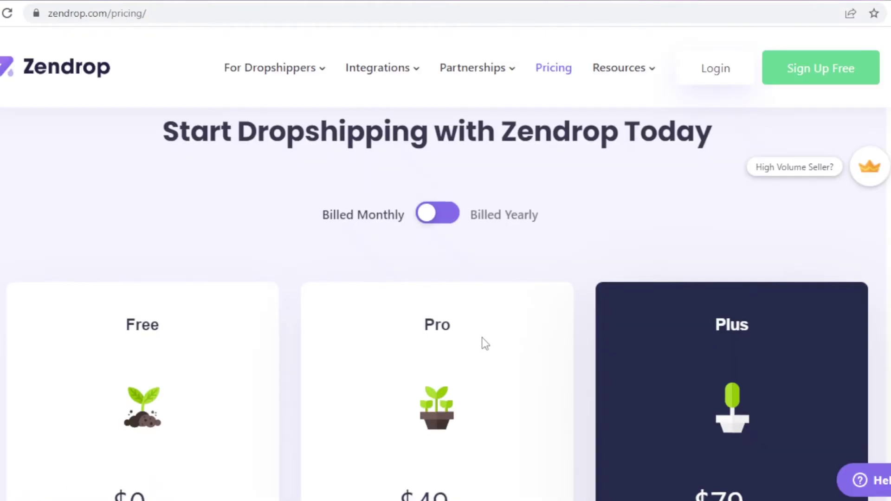
scroll(481, 342, down, 5)
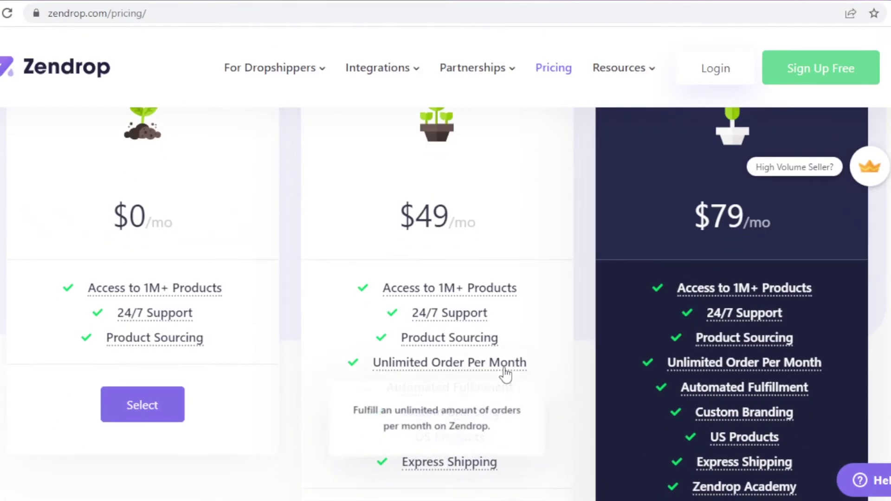
scroll(513, 361, up, 1)
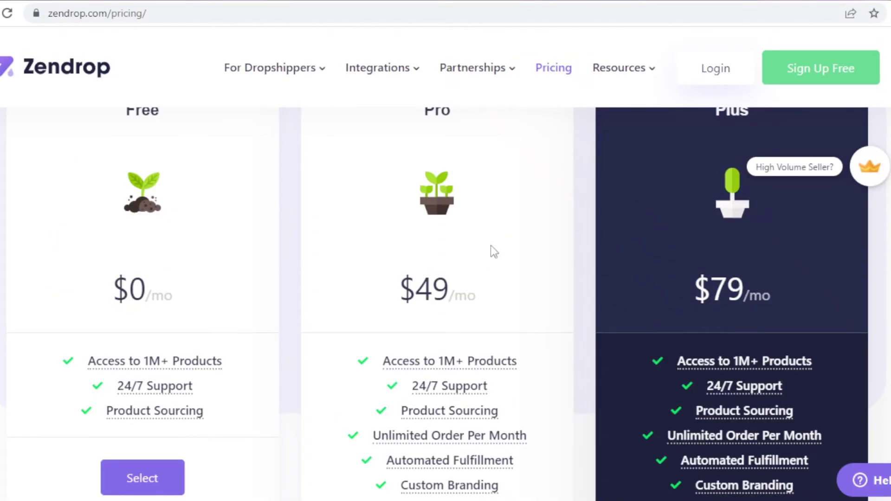
scroll(531, 272, up, 2)
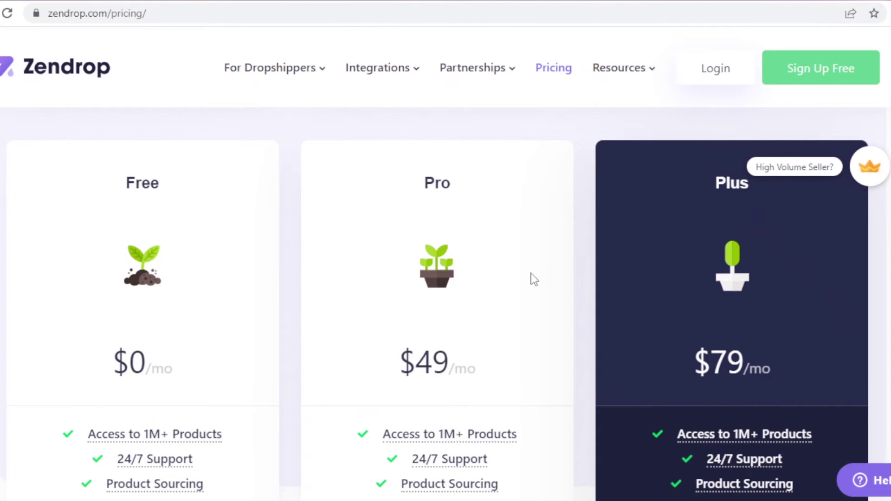
scroll(531, 275, down, 3)
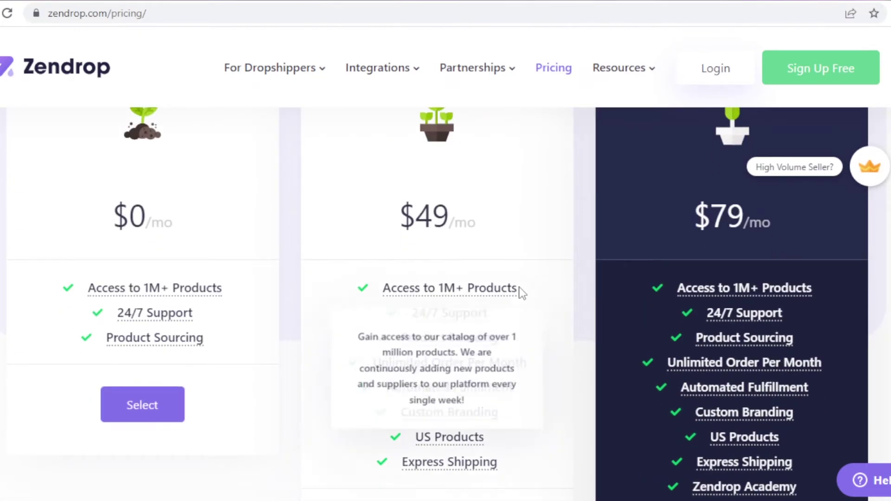
scroll(445, 279, down, 4)
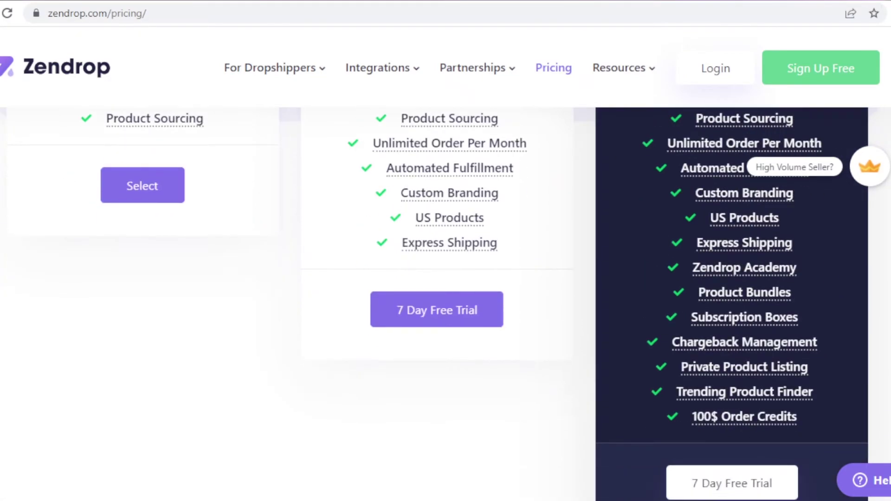
scroll(446, 278, up, 2)
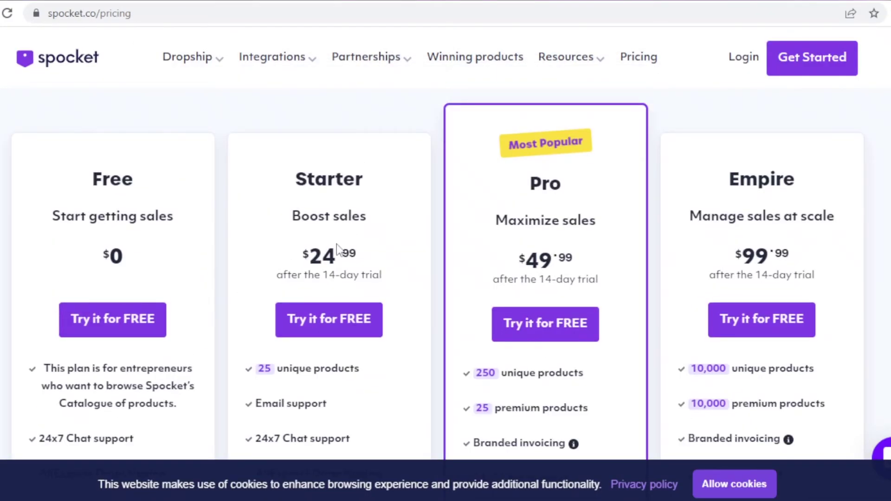
Examine Spocket's Free, Starter, Pro and Empire plans and compare their prices and features with Zendrop's plans.
scroll(338, 250, down, 2)
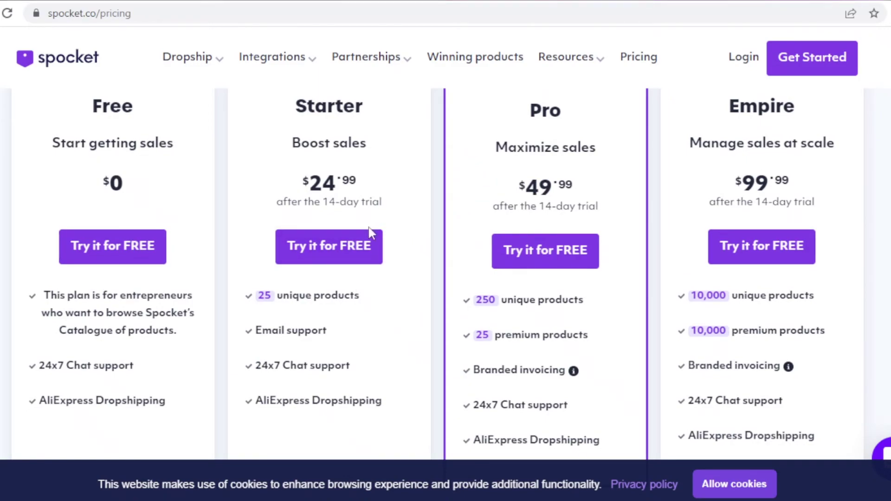
scroll(370, 234, up, 3)
scroll(488, 224, down, 3)
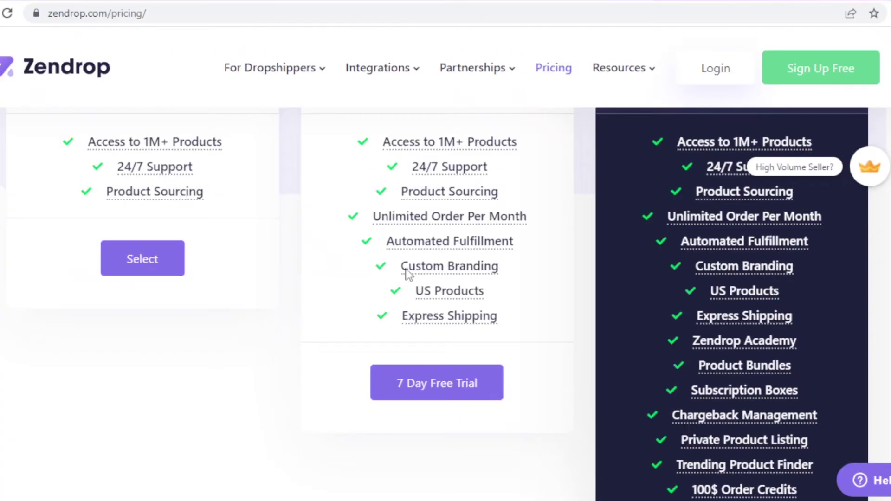
scroll(507, 338, up, 8)
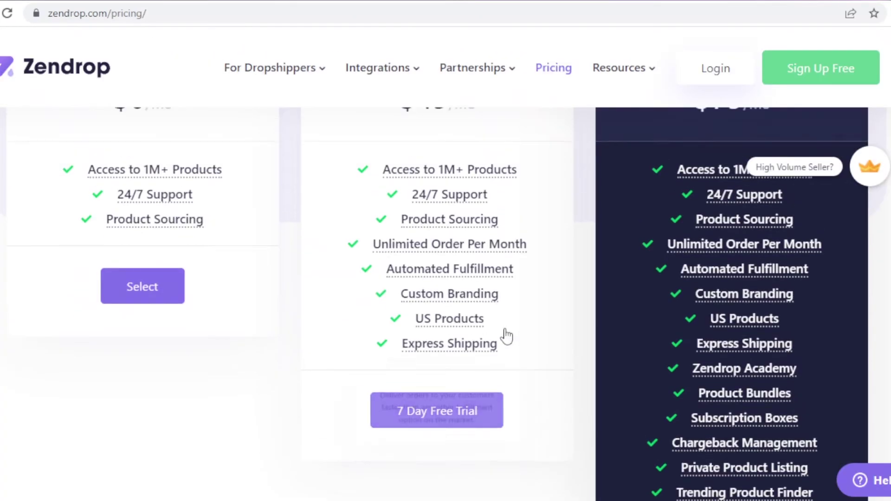
scroll(461, 290, down, 4)
scroll(503, 319, up, 3)
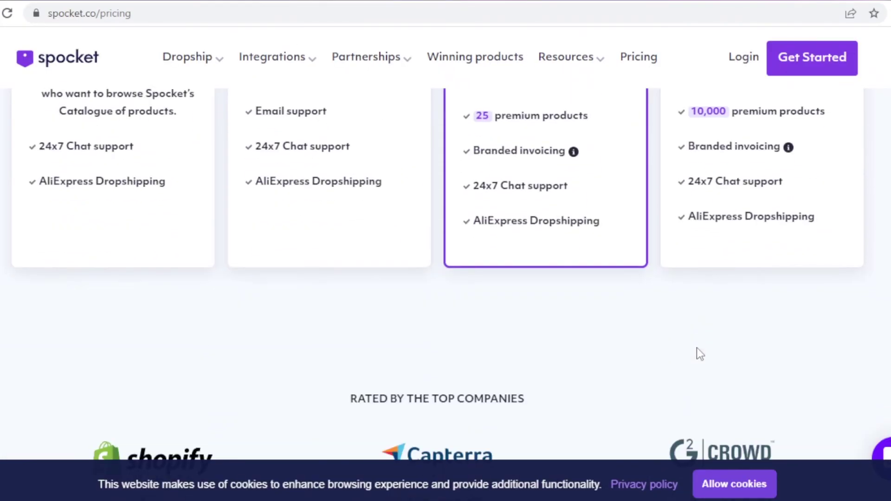
scroll(699, 354, up, 3)
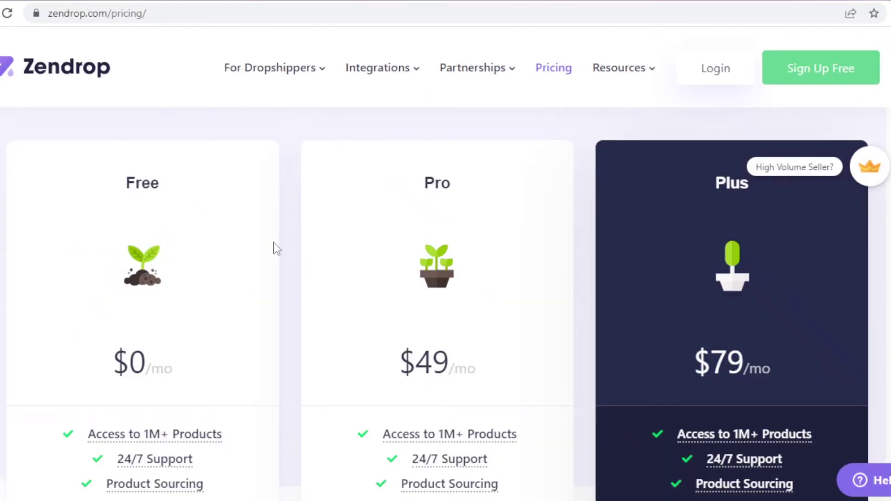
Recheck Zendrop's plan features, then switch to Spocket's pricing page and review its product allowances and support options.
scroll(273, 243, down, 6)
scroll(414, 212, up, 3)
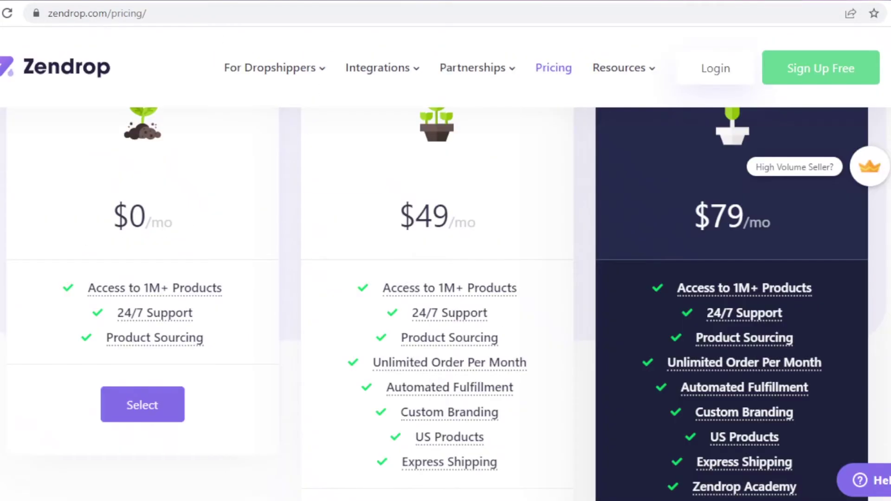
scroll(436, 280, up, 3)
scroll(445, 308, down, 1)
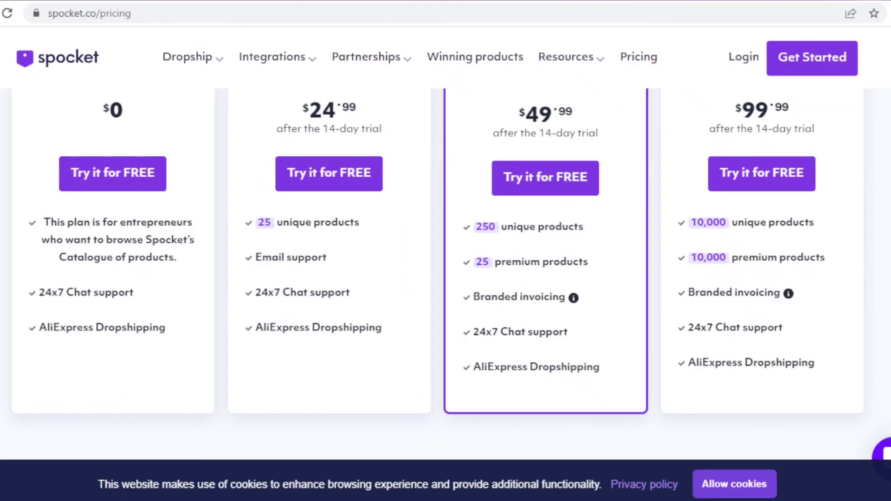
scroll(791, 410, up, 5)
scroll(763, 133, down, 4)
scroll(875, 243, up, 5)
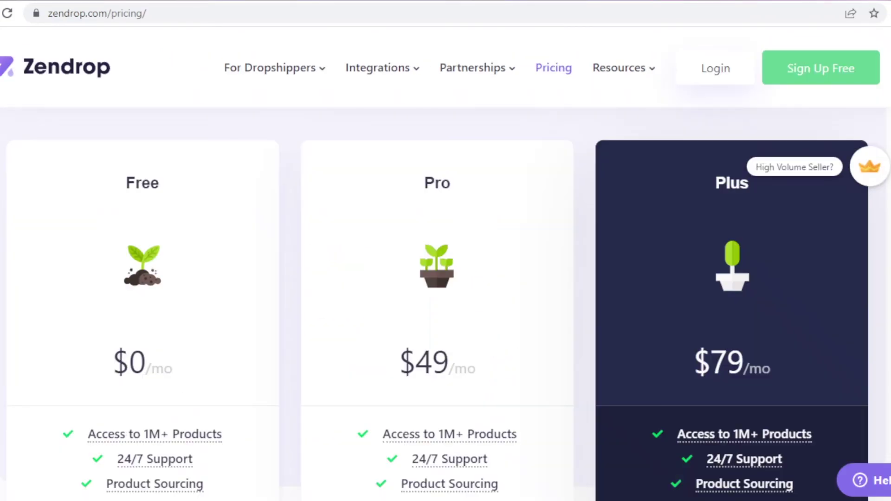
Switch to Zendrop's pricing page and examine the full feature lists and trial offers of its Pro and Plus plans.
scroll(855, 360, up, 1)
scroll(855, 361, down, 5)
scroll(856, 367, down, 12)
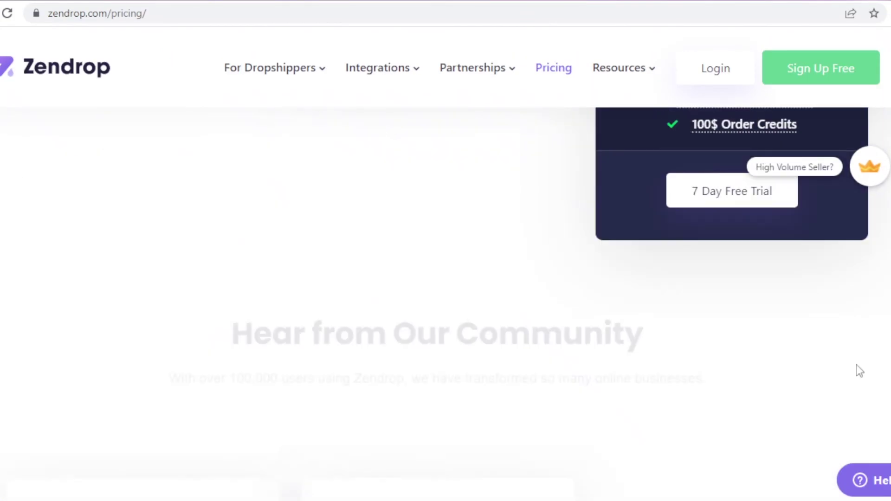
scroll(864, 376, up, 14)
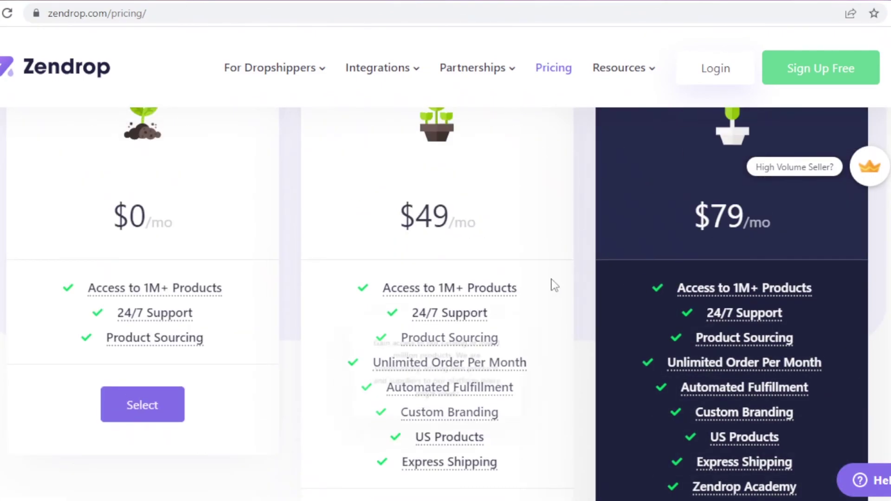
scroll(685, 323, up, 5)
scroll(700, 332, down, 4)
scroll(700, 324, down, 5)
scroll(701, 324, up, 2)
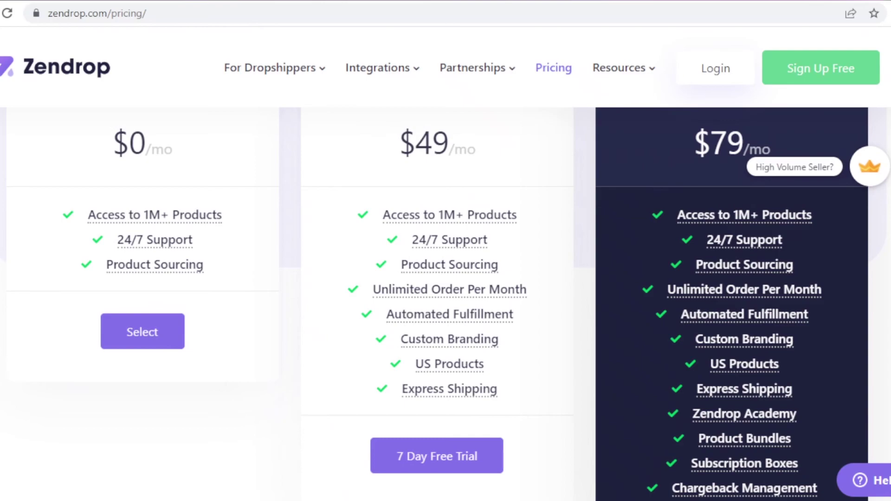
scroll(445, 304, down, 2)
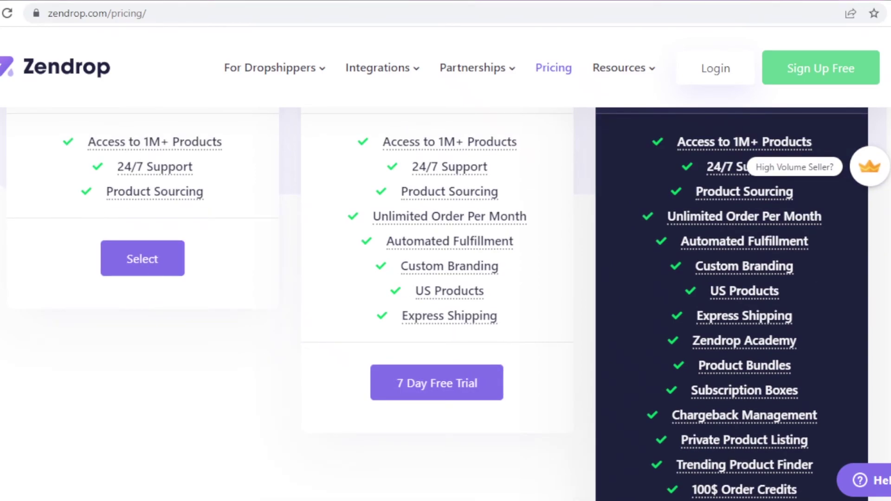
scroll(445, 303, down, 2)
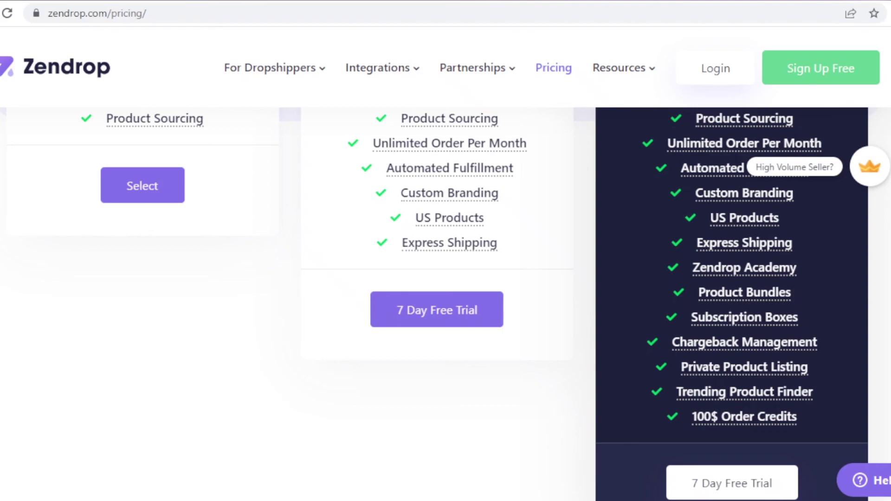
scroll(445, 278, up, 10)
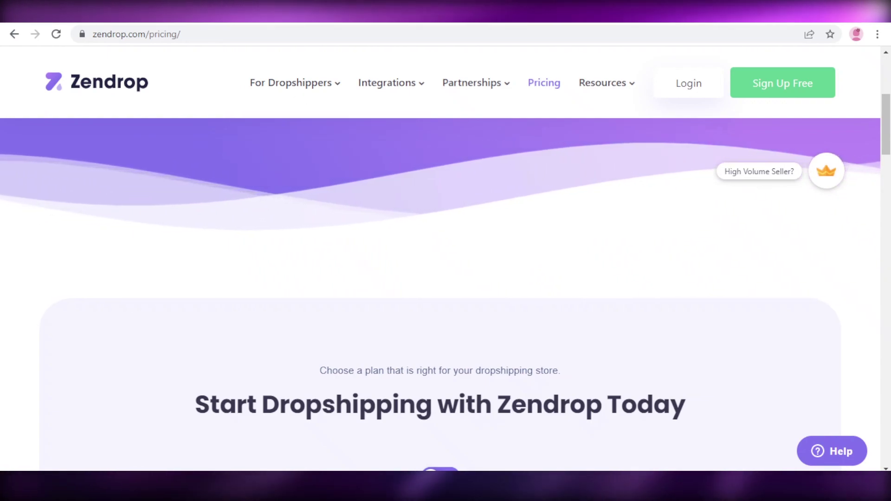
Switch to Spocket's pricing page and look over the prices, trial terms and features of its four plans.
click(269, 19)
scroll(577, 362, down, 8)
scroll(577, 371, up, 6)
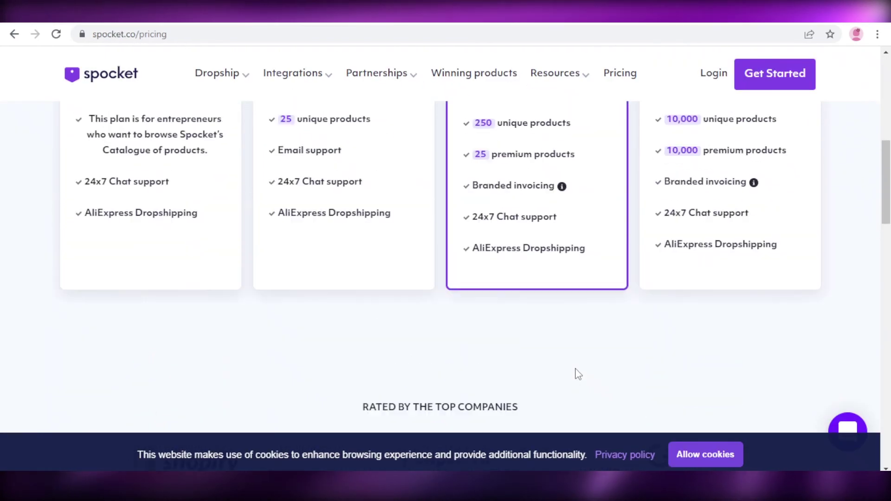
scroll(580, 375, down, 2)
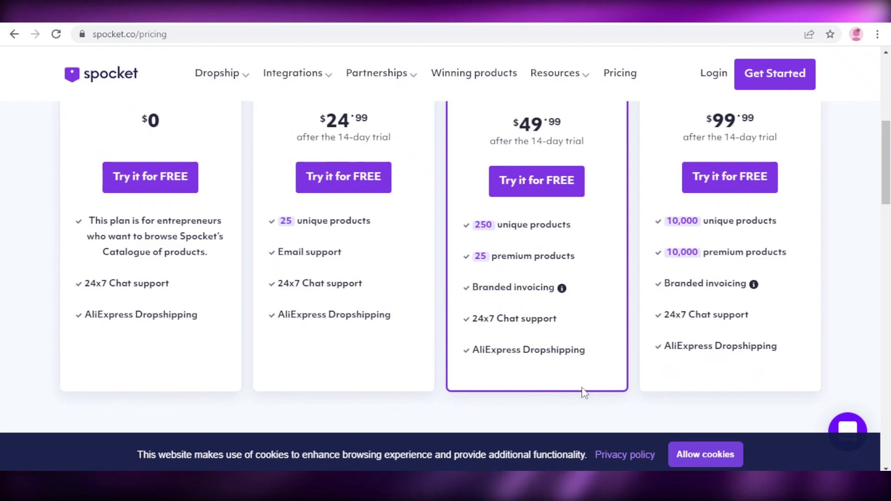